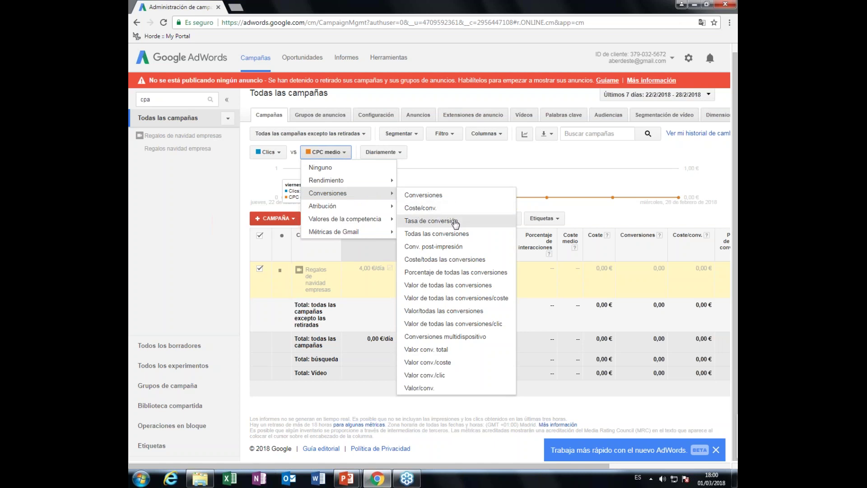
Set the campaign chart's comparison metric to Todas las conversiones and look through the other available conversion metrics
click(452, 233)
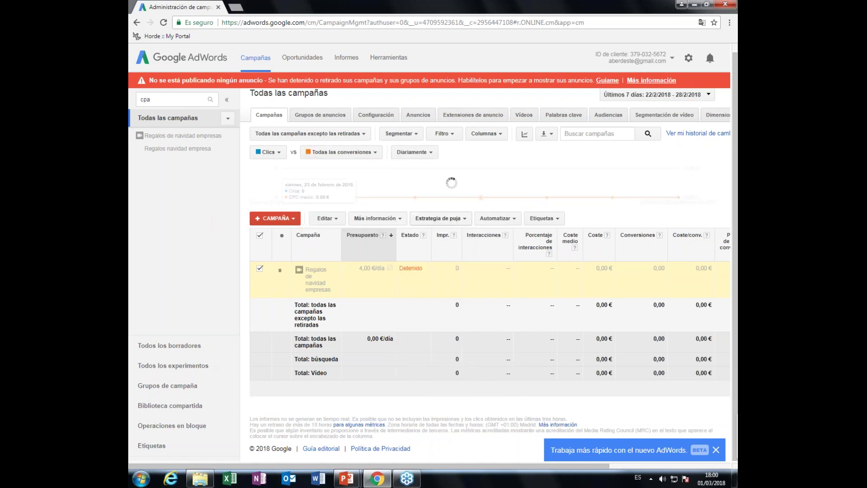
click(375, 153)
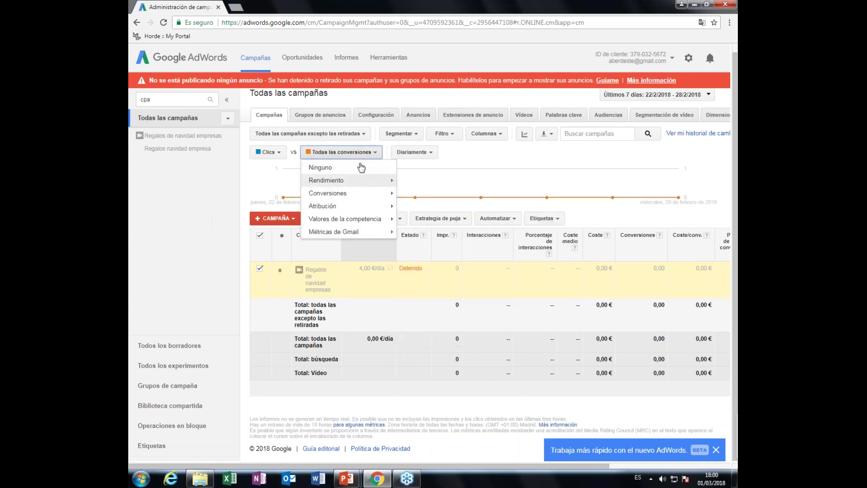
mouse_move(386, 194)
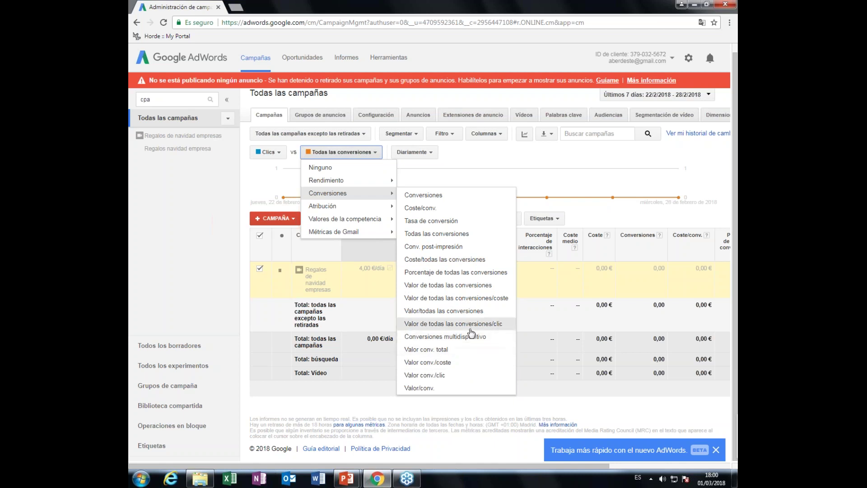
mouse_move(384, 233)
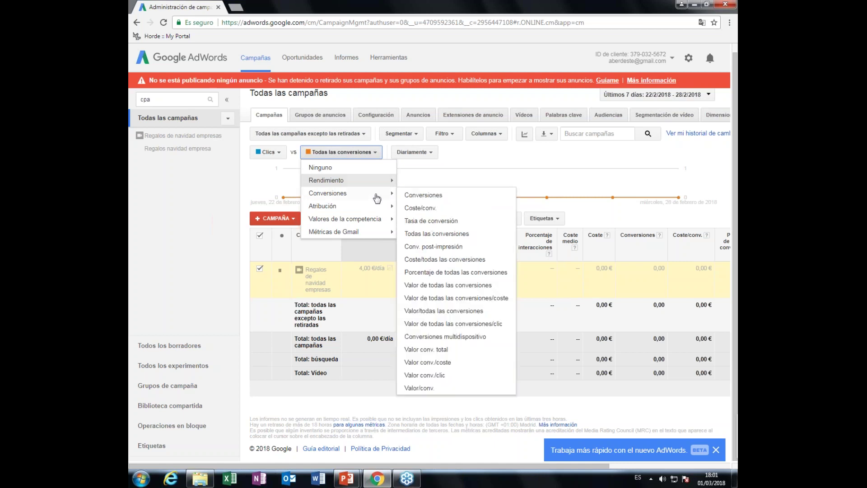
click(482, 149)
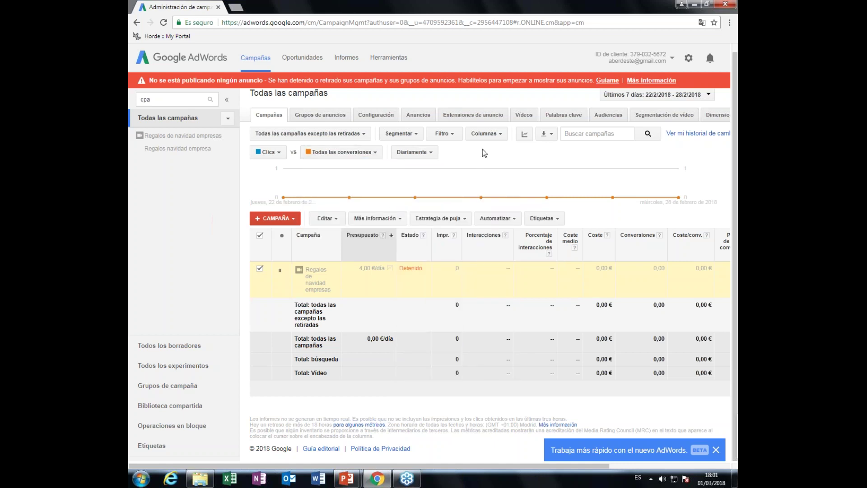
Switch to the PowerPoint slide on using the CPA objetivo bid simulator, and return to the Chrome browser
key(alt+Tab)
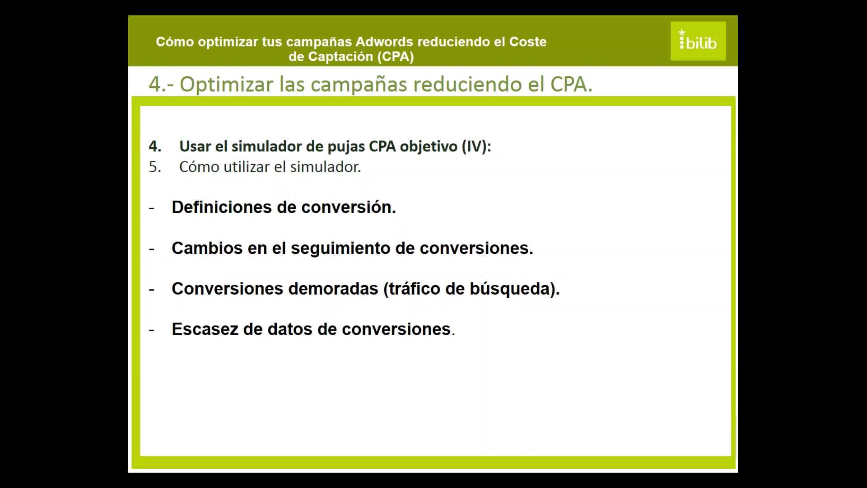
key(alt+Tab)
key(alt+Tab)
key(alt+shift+Tab)
key(alt+shift+Tab)
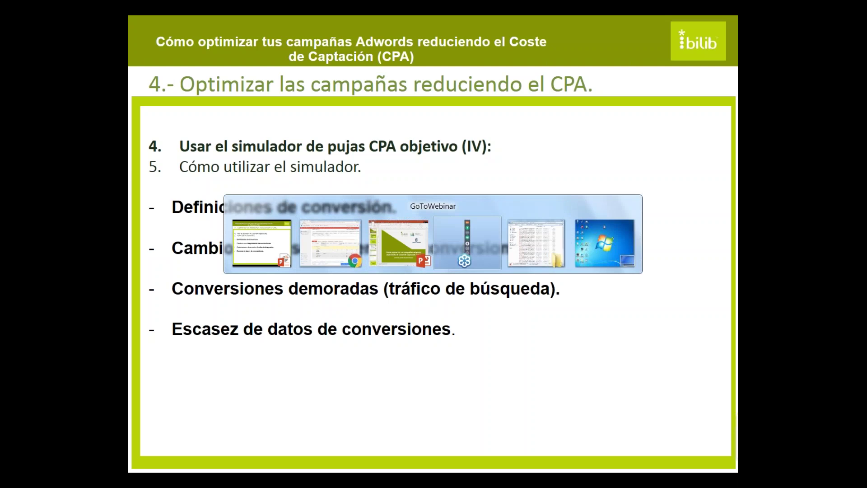
key(alt+Tab)
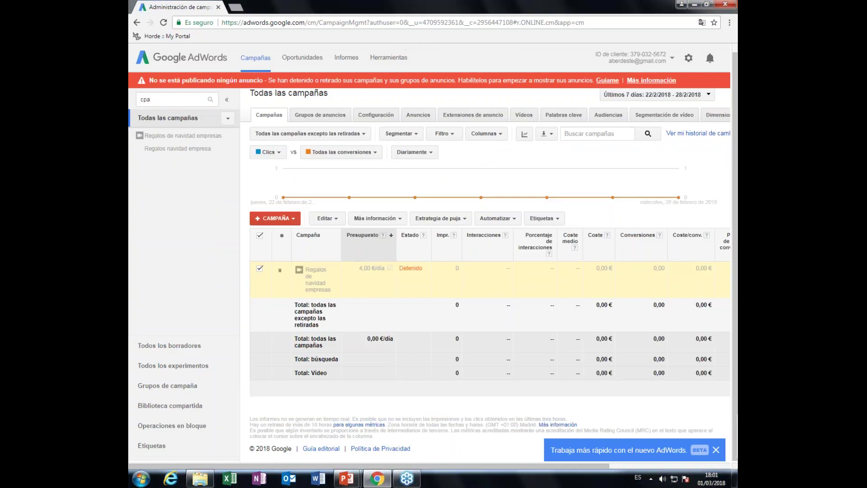
Search Google for "ropa de montaña" in a new browser tab
click(235, 8)
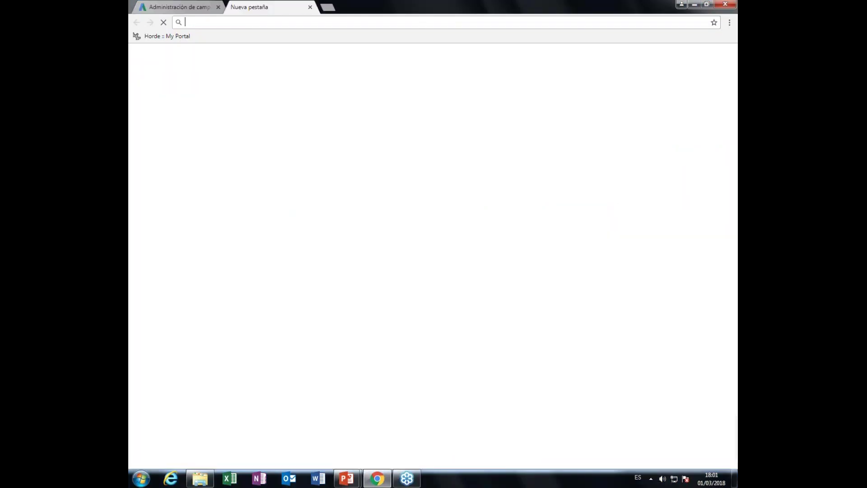
text(ropa de montaña)
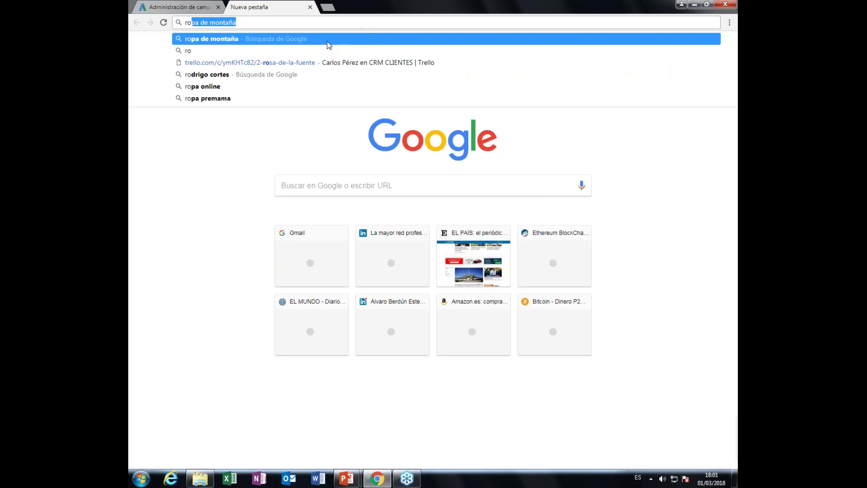
key(Return)
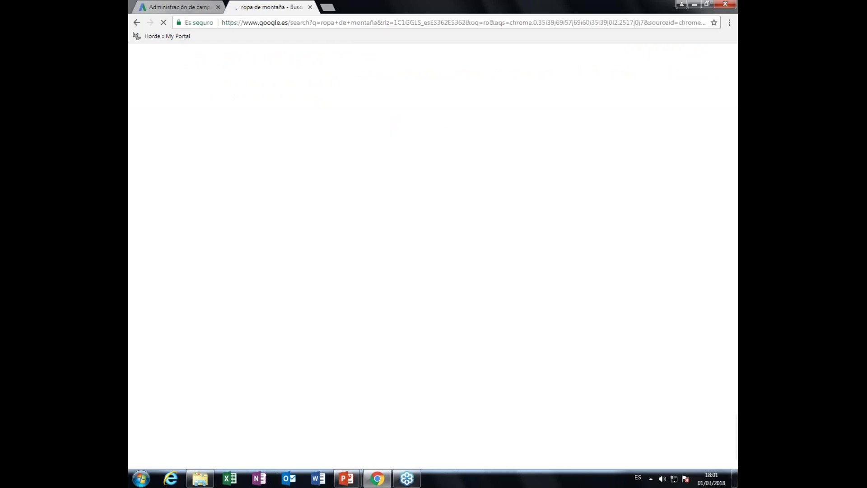
Compare the sponsored and organic results, and open the sponsored Ekoi ad for the red winter cycling suit
scroll(494, 104, down, 1)
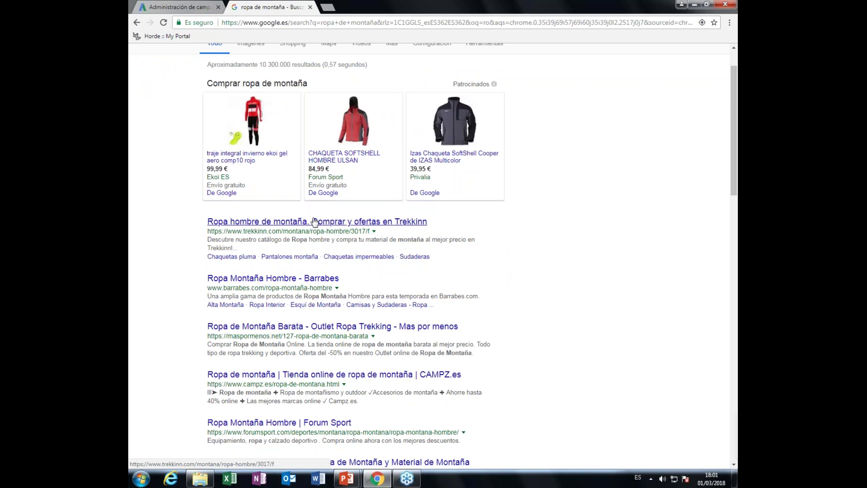
scroll(306, 224, up, 1)
scroll(306, 224, up, 1)
scroll(305, 225, down, 1)
scroll(305, 224, up, 1)
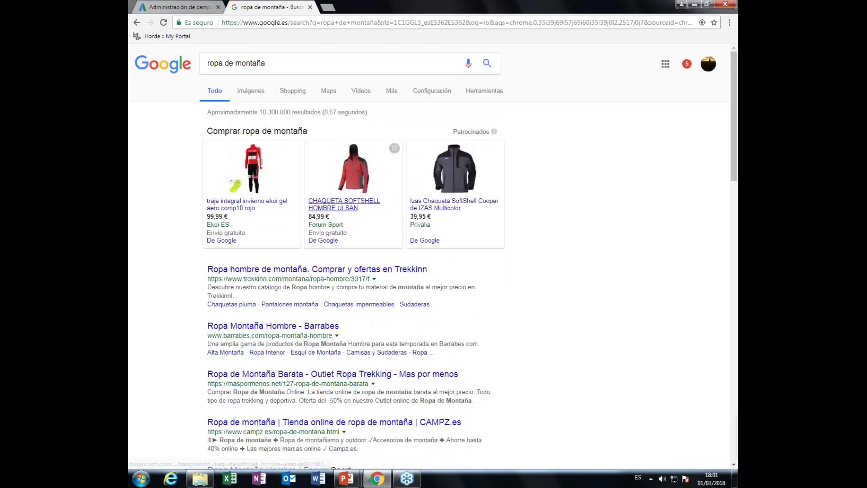
scroll(306, 225, down, 1)
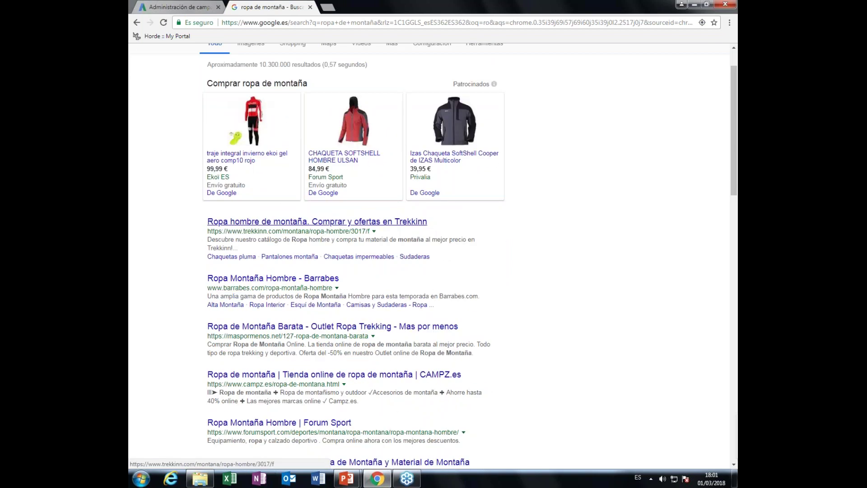
scroll(306, 224, up, 1)
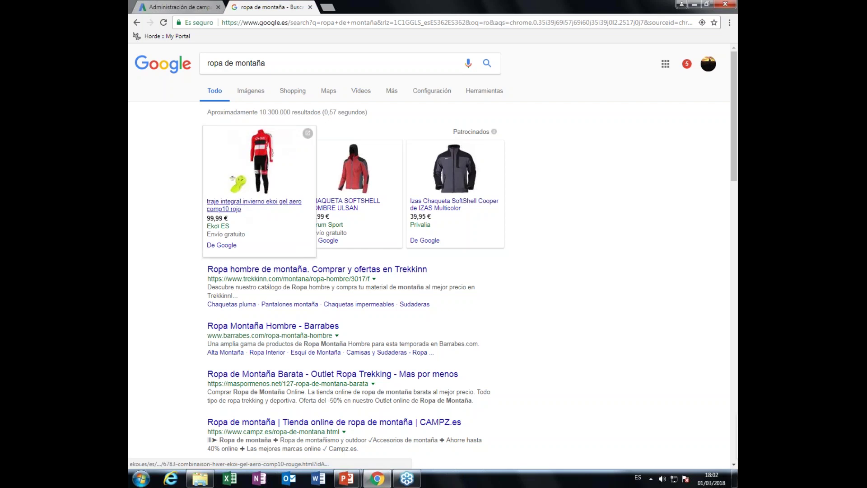
click(312, 206)
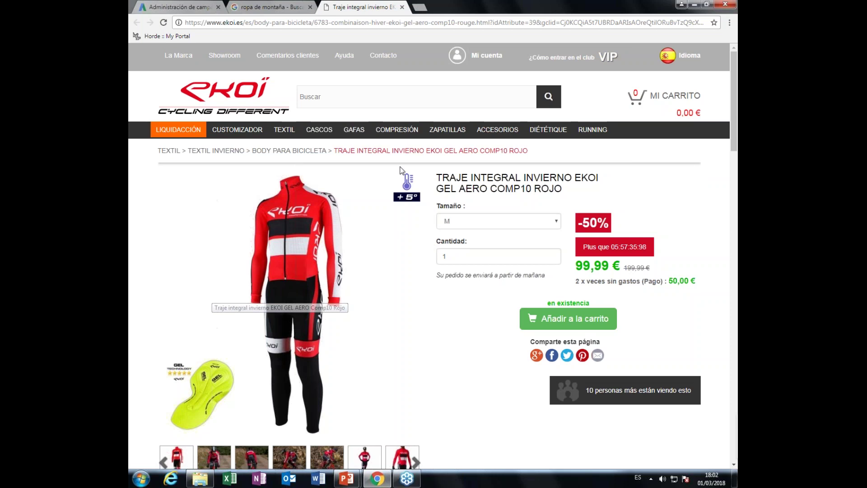
Choose size L for the Ekoi winter suit
click(498, 221)
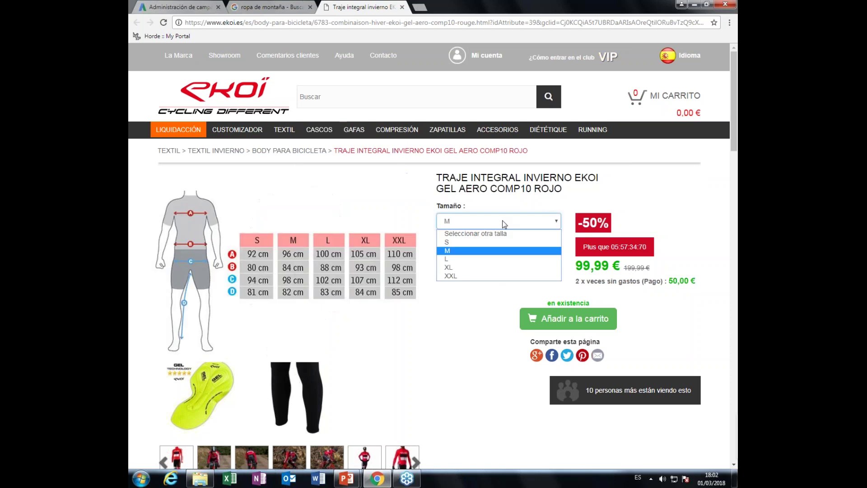
click(486, 259)
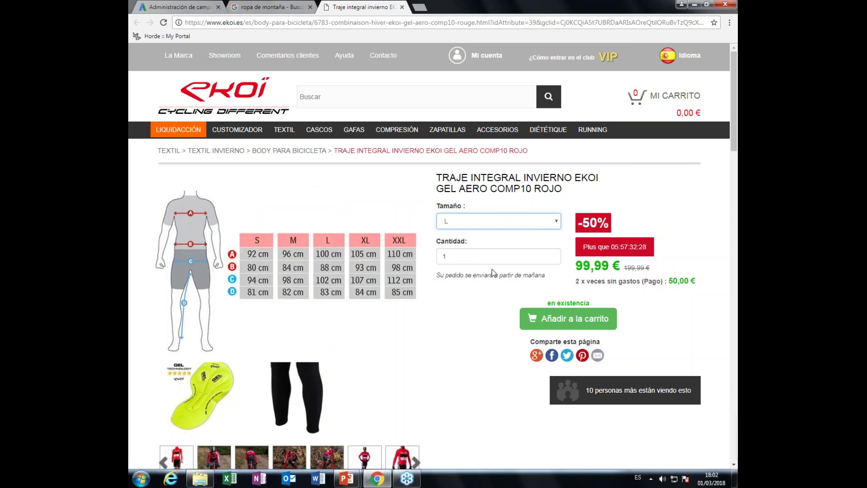
click(448, 257)
Browse through the photo gallery of the Ekoi winter suit
scroll(485, 319, down, 1)
click(255, 248)
click(624, 53)
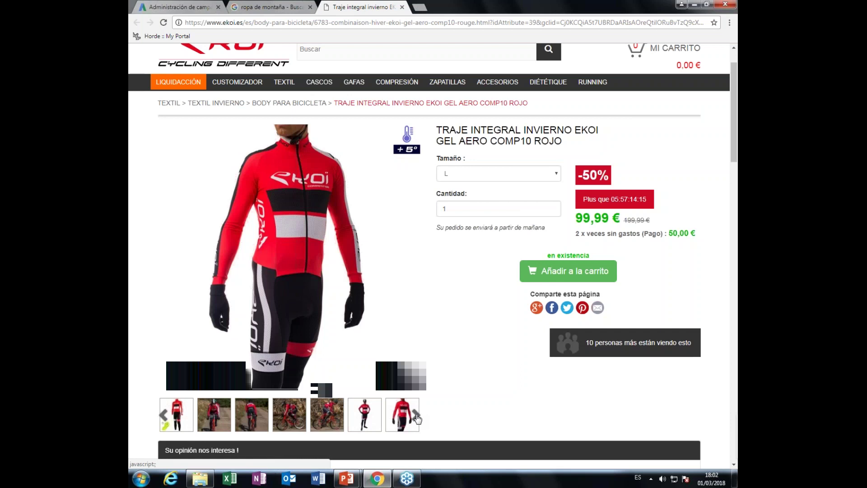
click(420, 418)
click(416, 415)
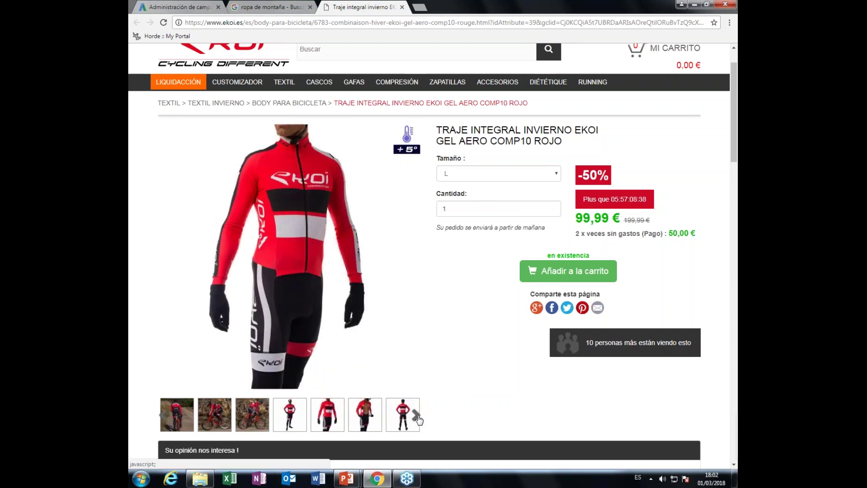
click(417, 415)
click(416, 416)
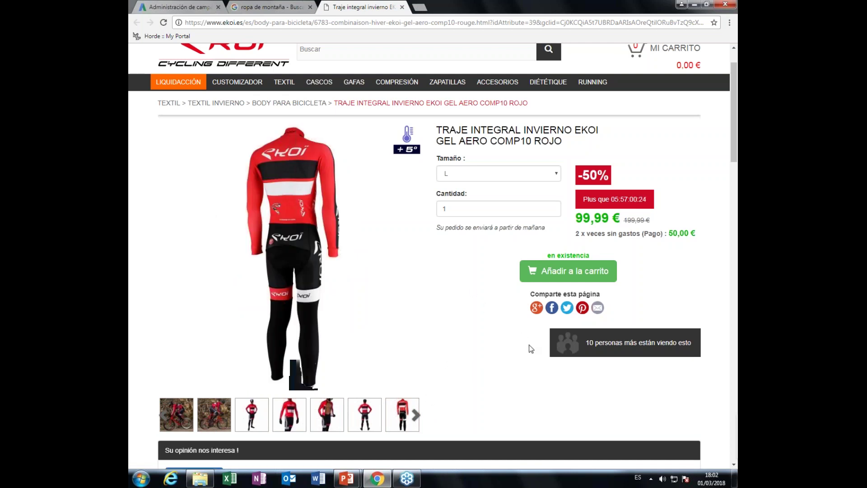
Examine the rest of the product page and the shop's Customizador and Cascos categories
scroll(502, 329, down, 1)
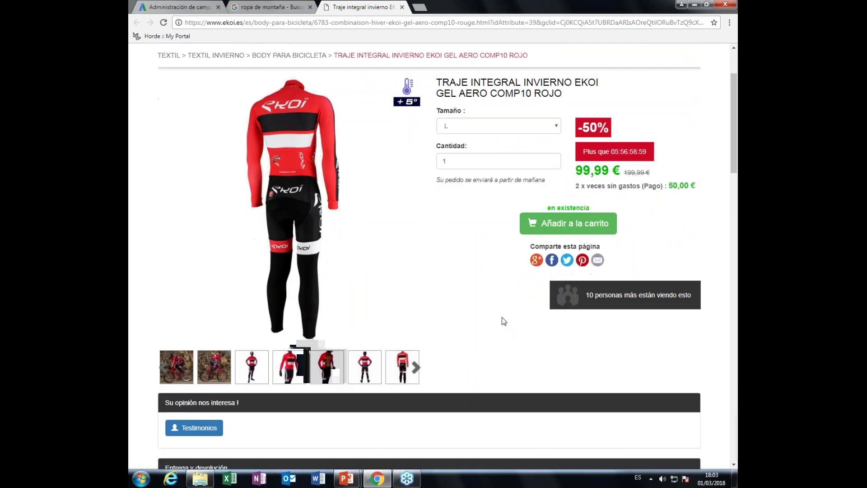
scroll(502, 317, up, 3)
mouse_move(230, 131)
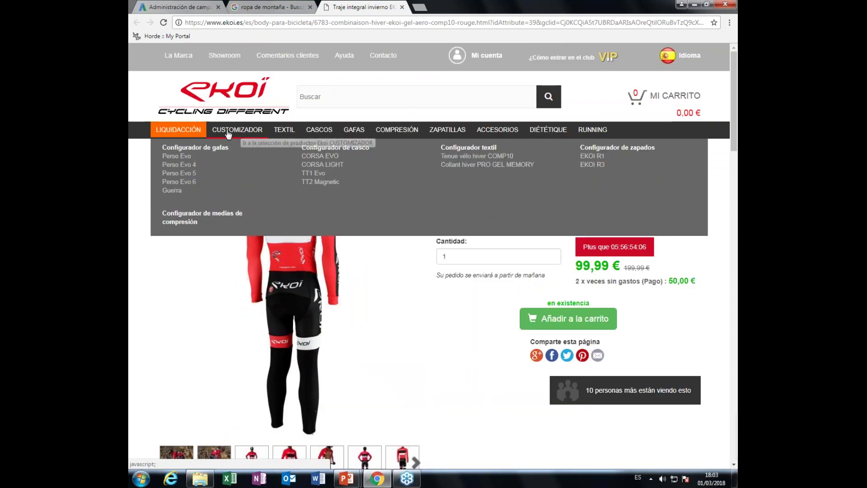
mouse_move(314, 135)
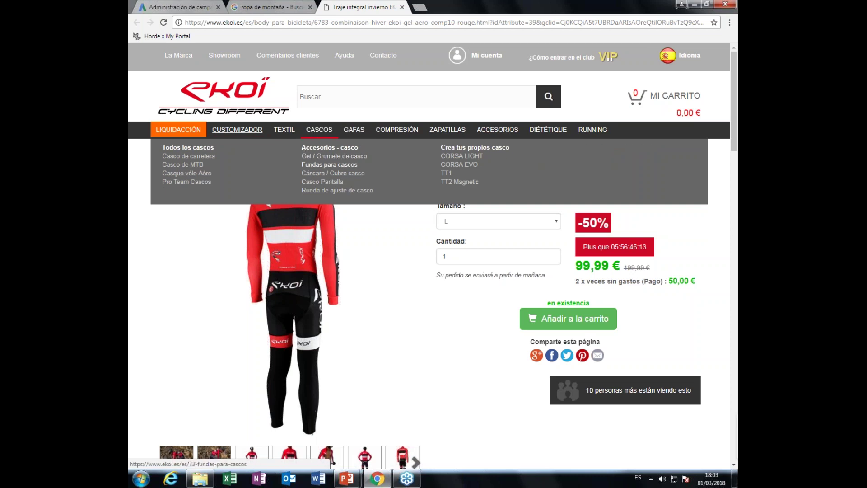
click(300, 96)
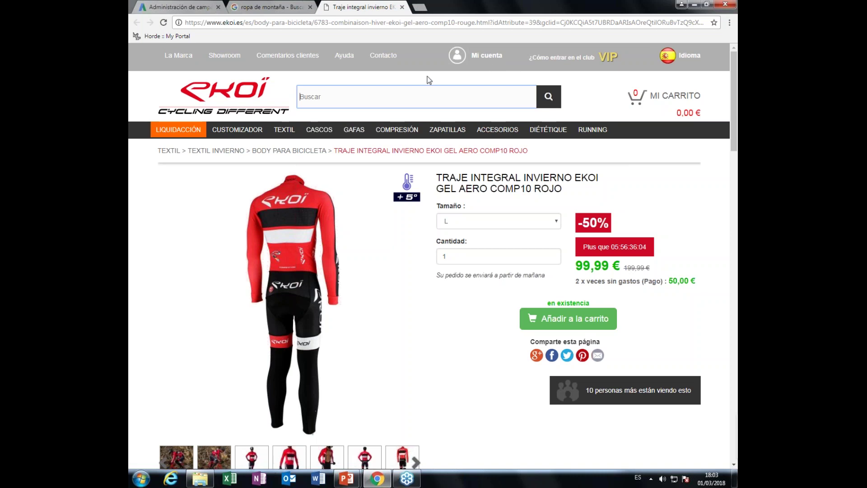
Close the Ekoi product page and switch to the PowerPoint presentation
click(401, 7)
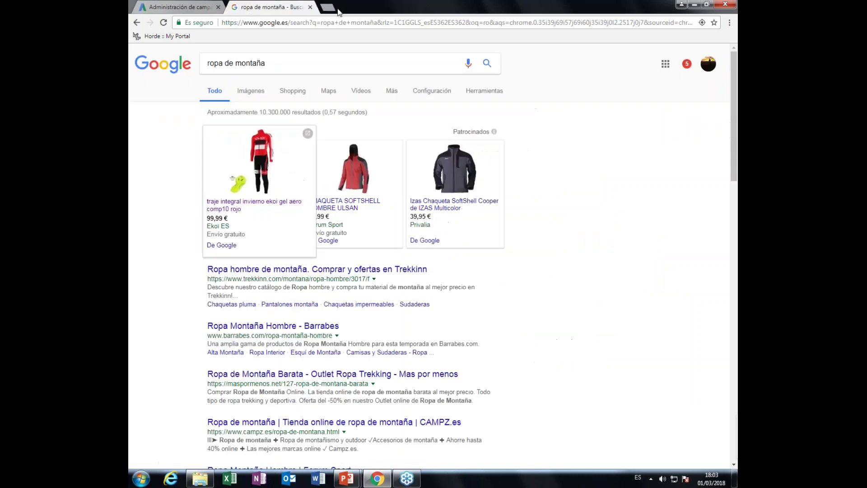
key(alt+Tab)
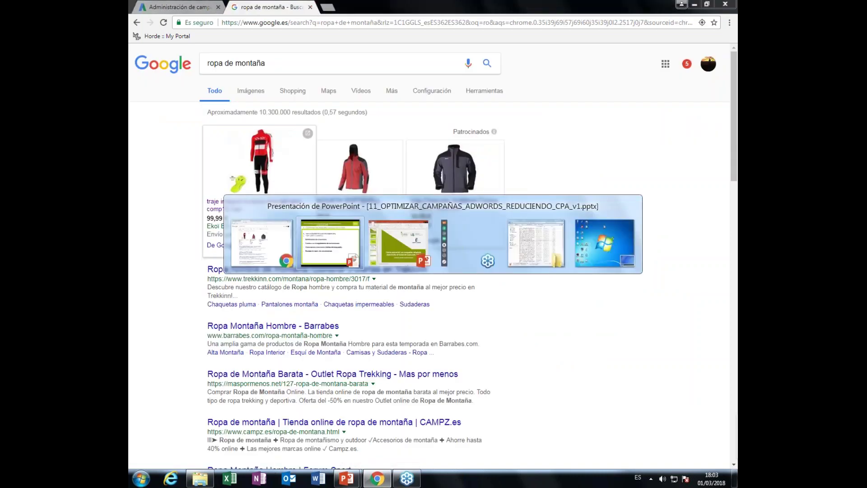
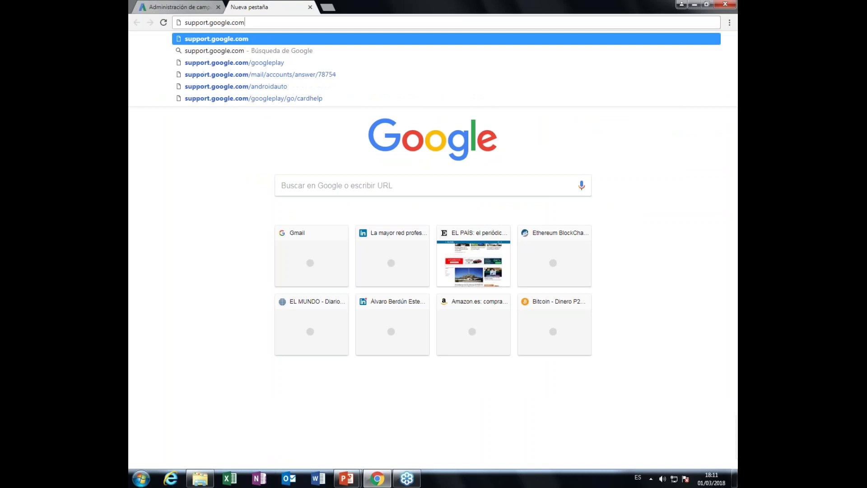
Replace the address text with "cpa adwords" and run the Google search
key(ctrl+a)
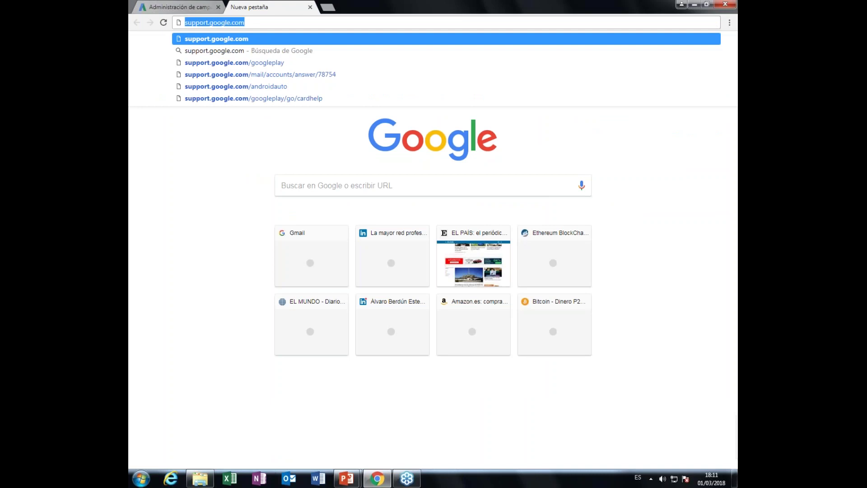
text(cpa)
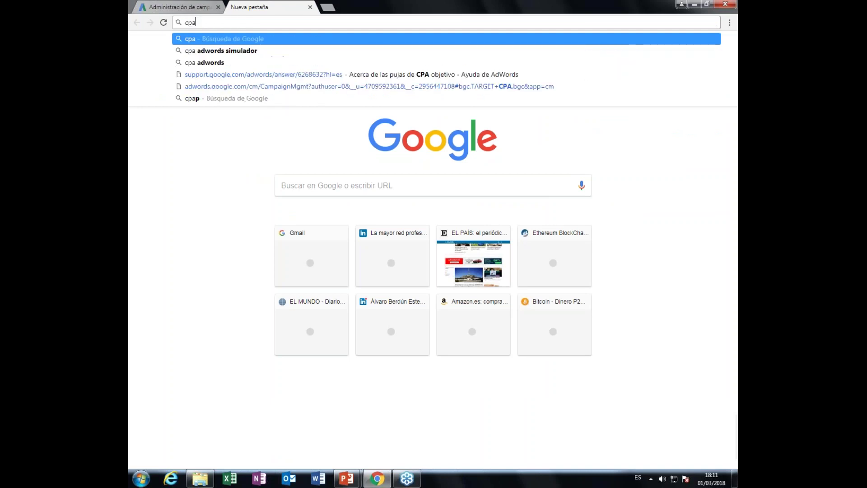
text( adwords)
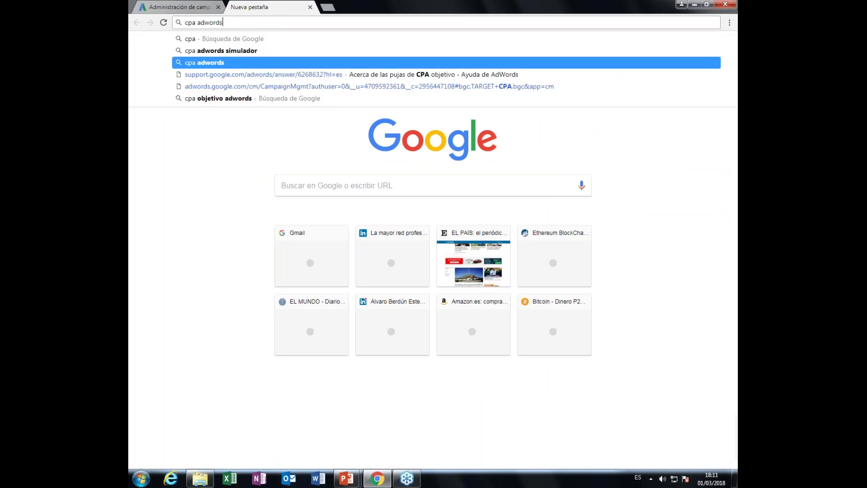
key(BackSpace)
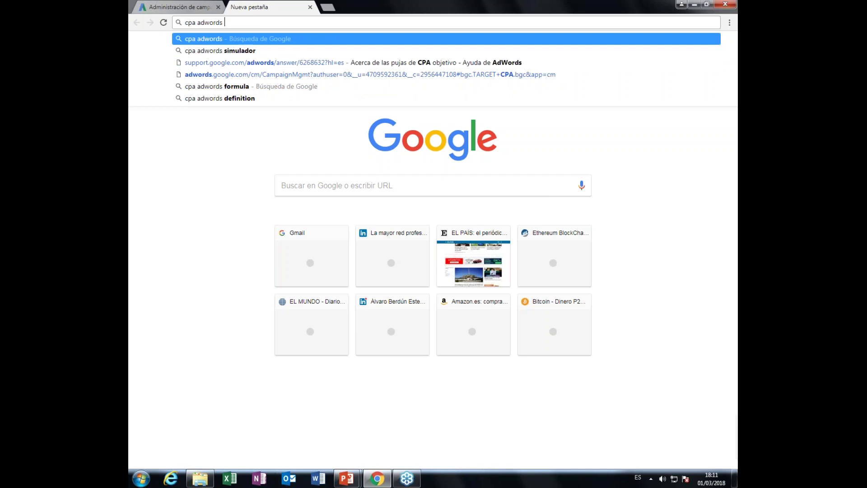
key(Return)
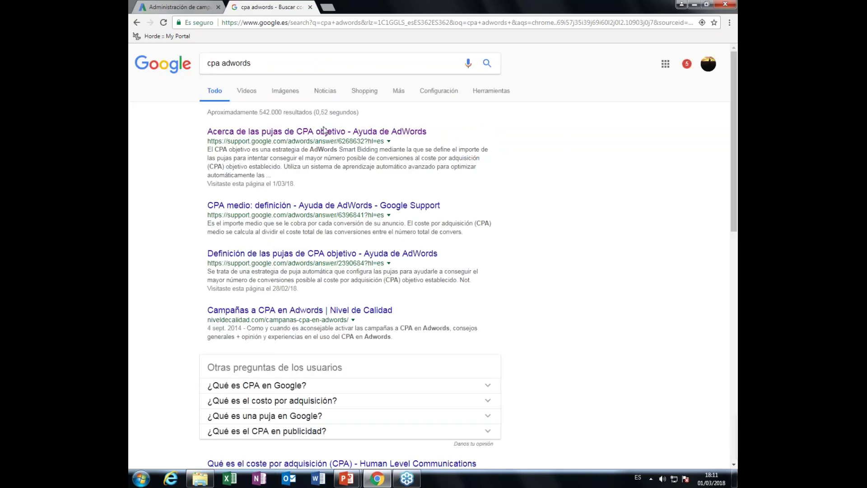
View the AdWords help article "Acerca de las pujas de CPA objetivo" and return to the search results
click(324, 131)
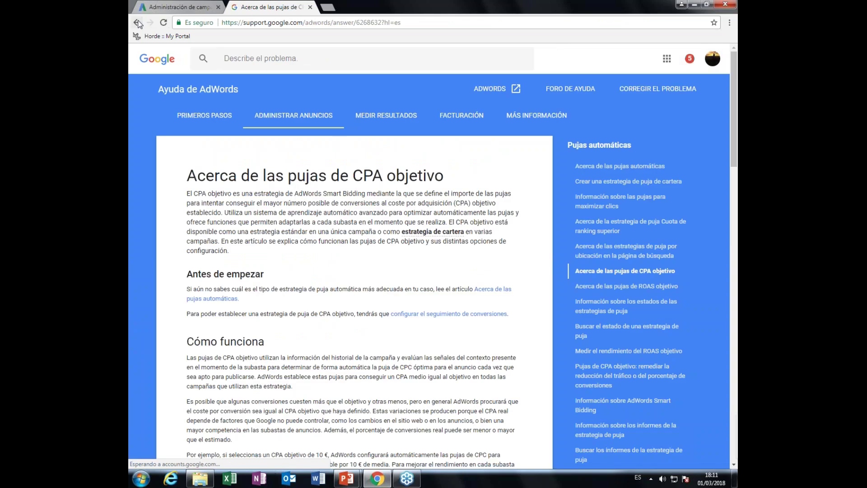
key(alt+Left)
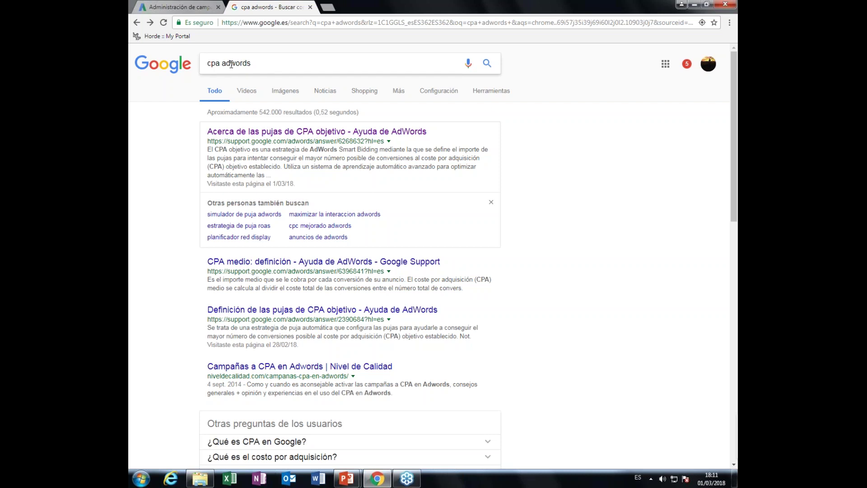
Reopen the AdWords help article "Acerca de las pujas de CPA objetivo" from the search results
drag(252, 65, 207, 65)
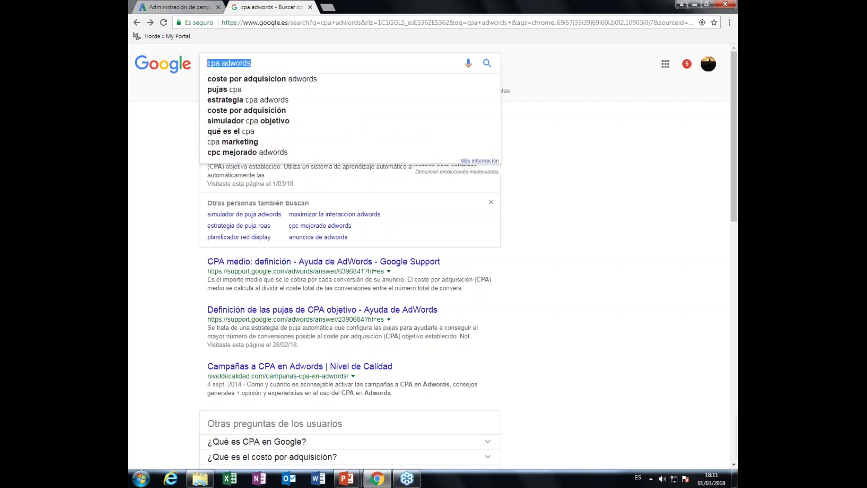
click(263, 65)
click(195, 168)
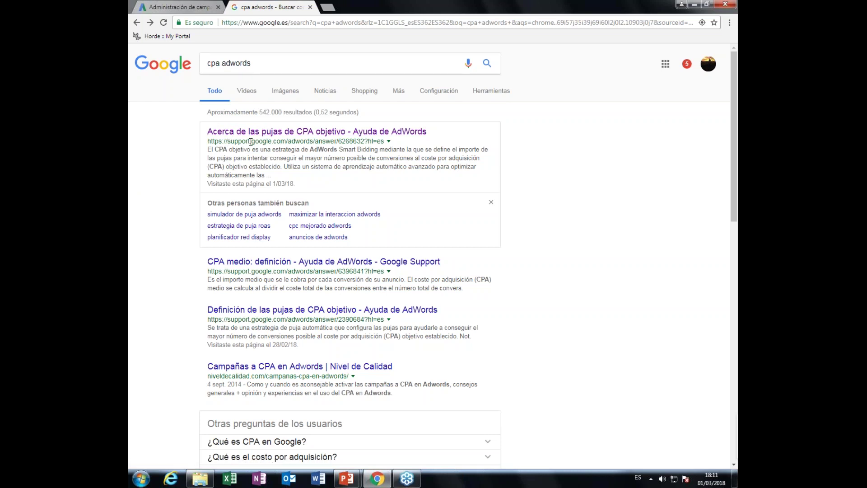
click(265, 135)
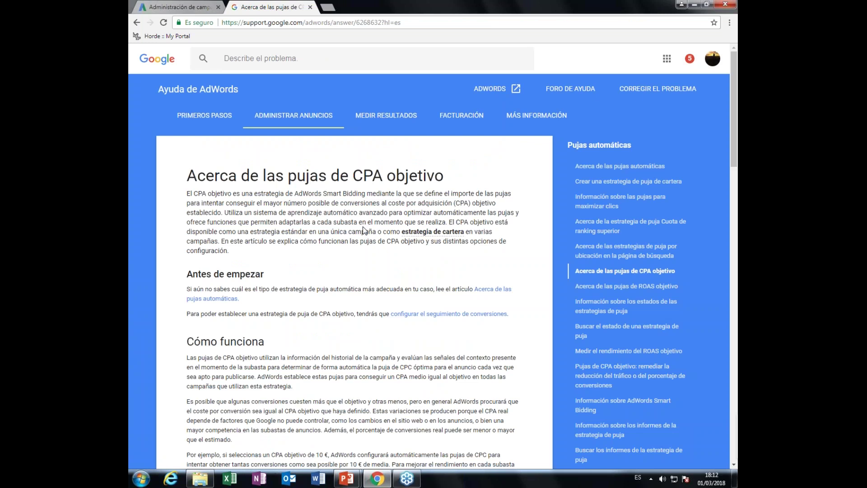
Examine the article's sections on how CPA objetivo bidding works, its configuration, bid limits and device adjustments, returning to its beginning
scroll(358, 224, down, 1)
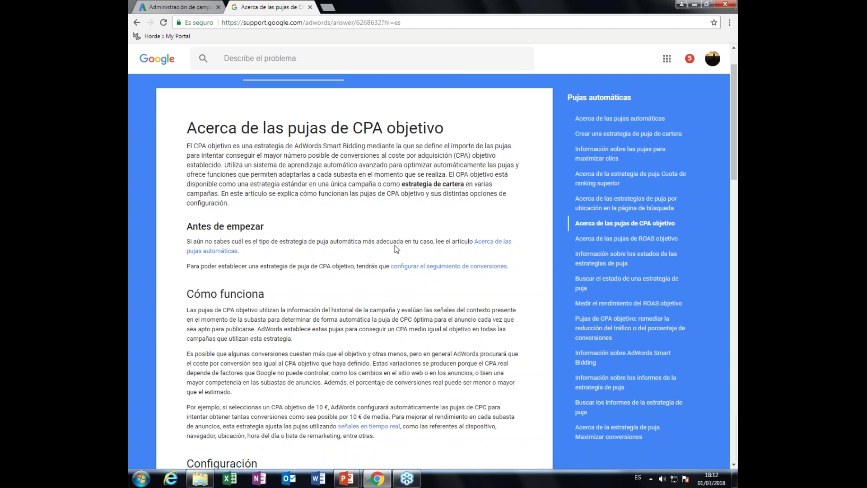
drag(229, 165, 383, 169)
click(388, 166)
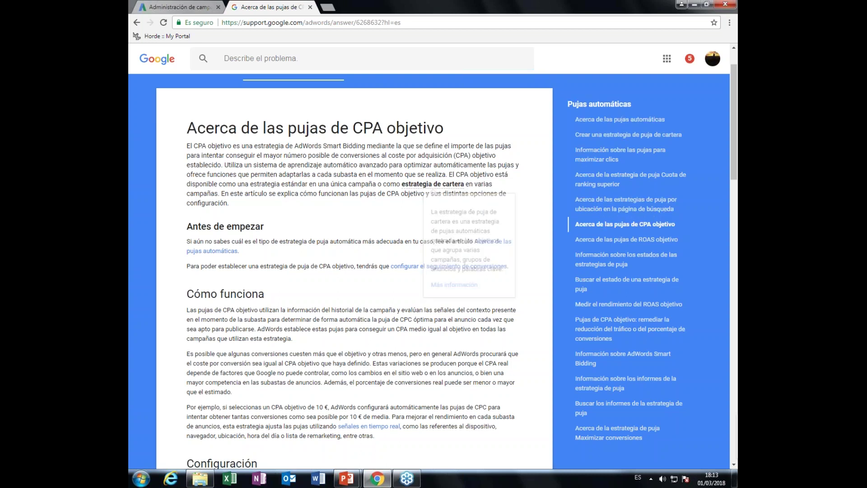
scroll(368, 225, down, 3)
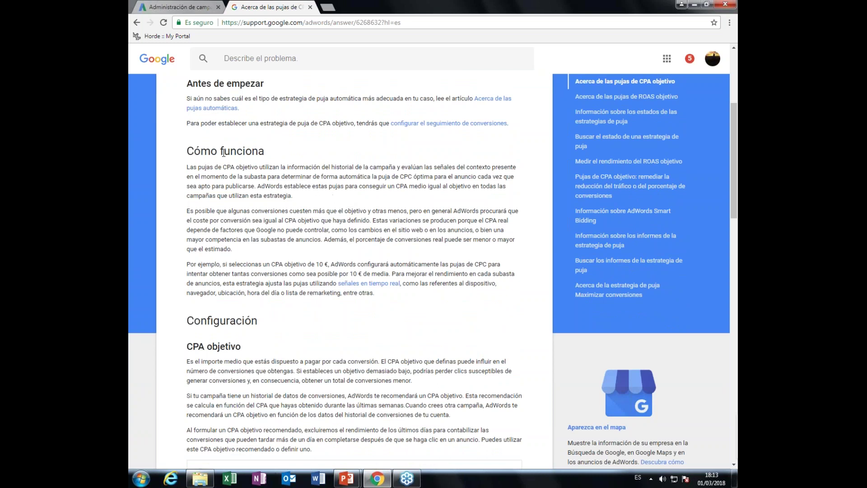
drag(187, 150, 265, 152)
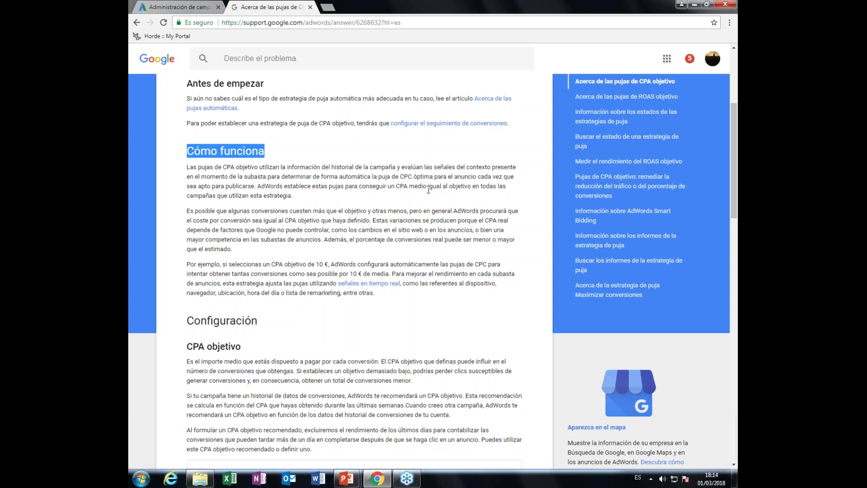
scroll(410, 228, down, 3)
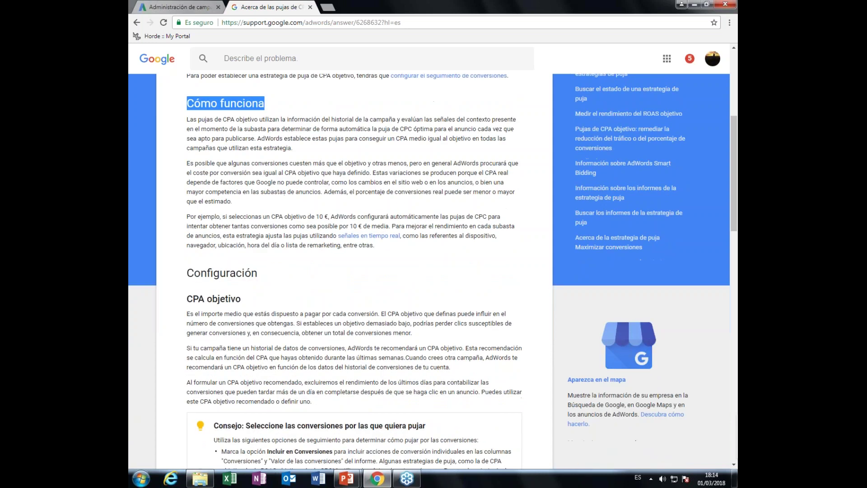
scroll(342, 165, down, 2)
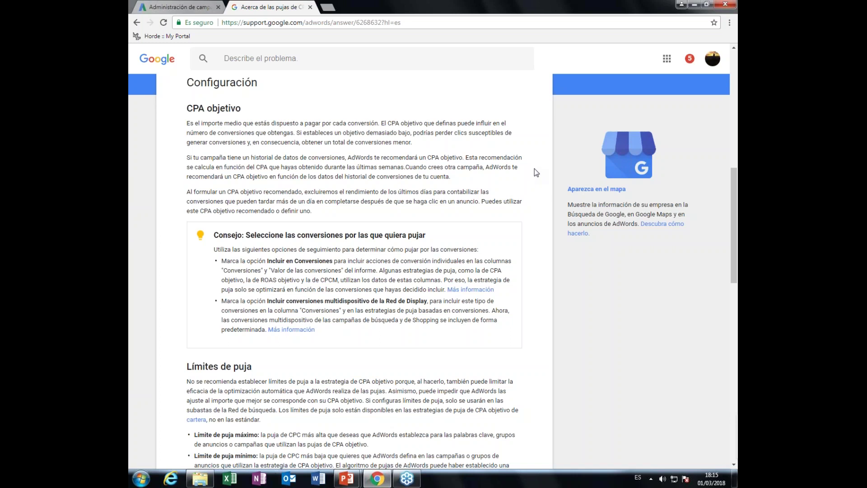
scroll(534, 169, down, 2)
scroll(527, 166, down, 4)
scroll(526, 165, down, 5)
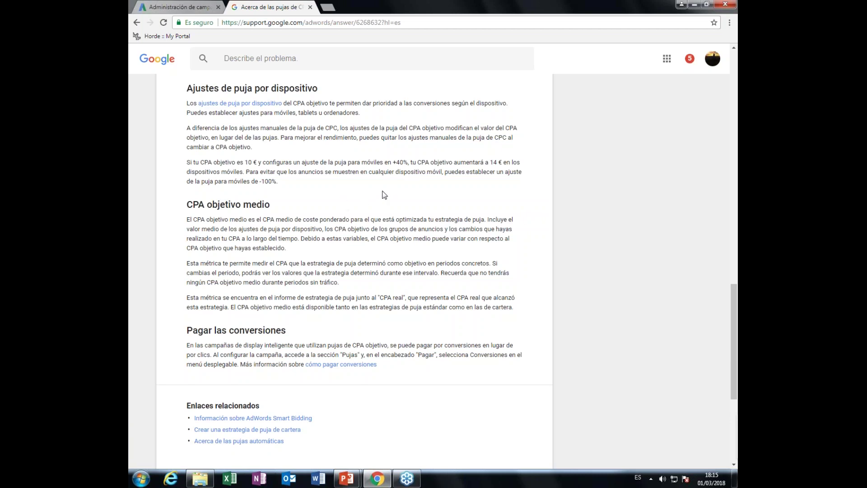
scroll(384, 195, up, 5)
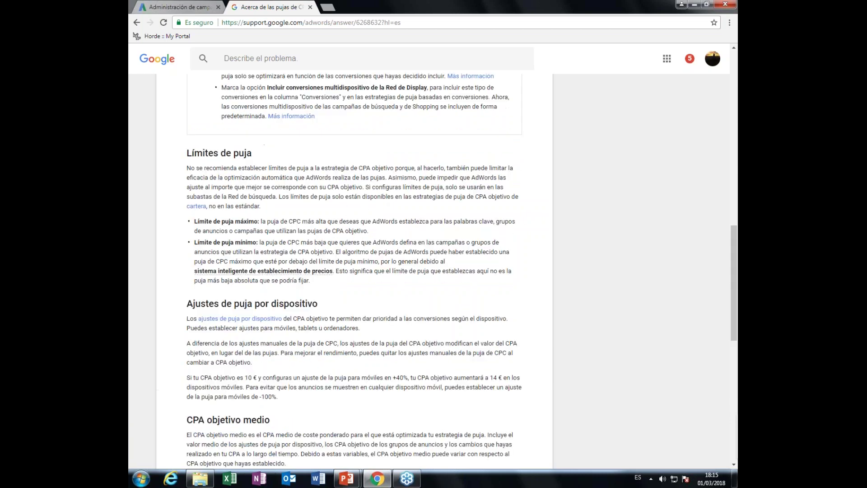
scroll(400, 208, up, 14)
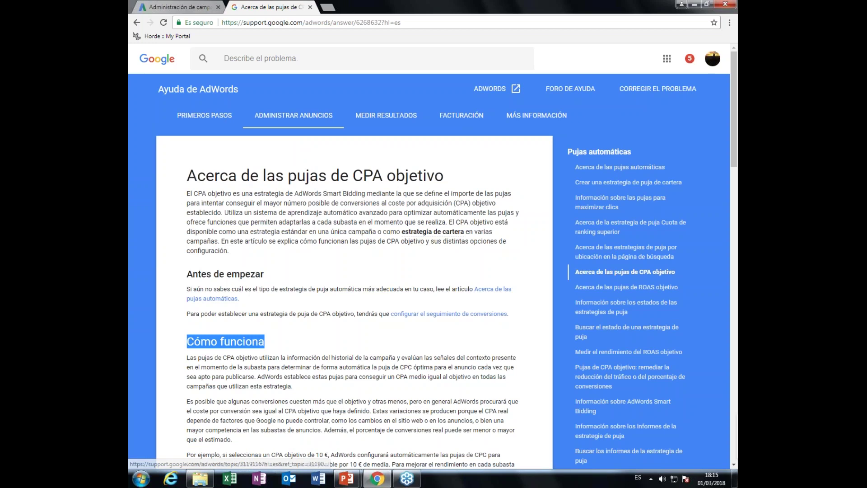
Open the linked help article on setting up conversion tracking from the "Antes de empezar" section
scroll(421, 206, down, 1)
scroll(421, 207, down, 1)
click(447, 267)
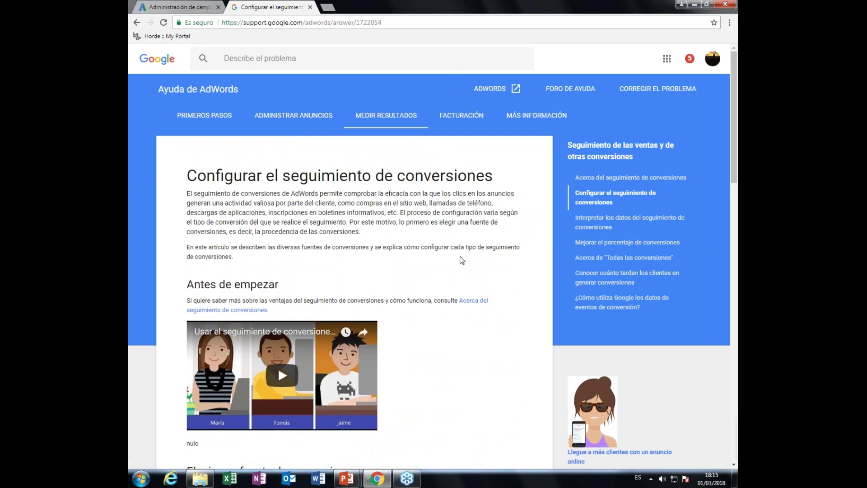
Examine the conversion sources for websites, apps, phones and imports, plus the tip and related links, in the conversion tracking article
scroll(468, 271, down, 2)
scroll(475, 266, down, 1)
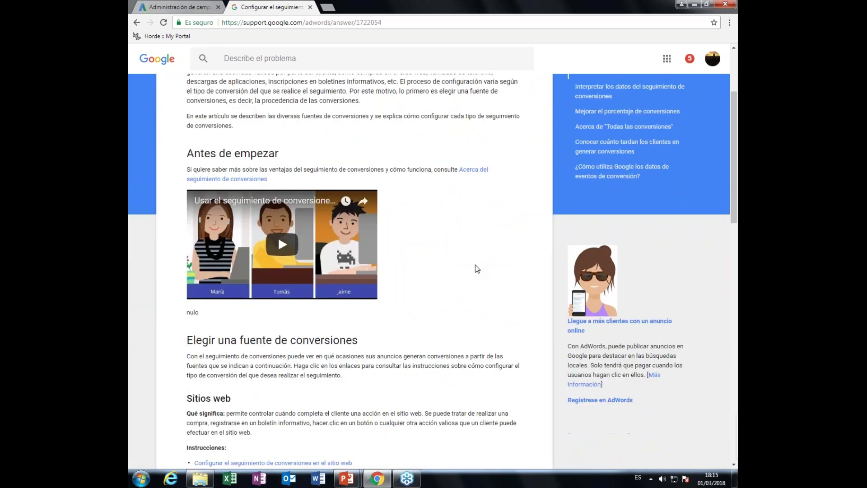
scroll(477, 271, up, 1)
scroll(479, 274, up, 1)
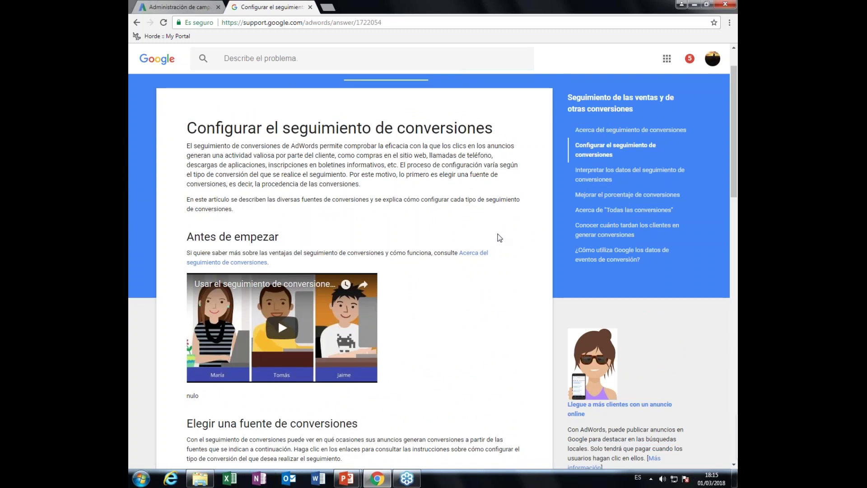
scroll(500, 239, down, 5)
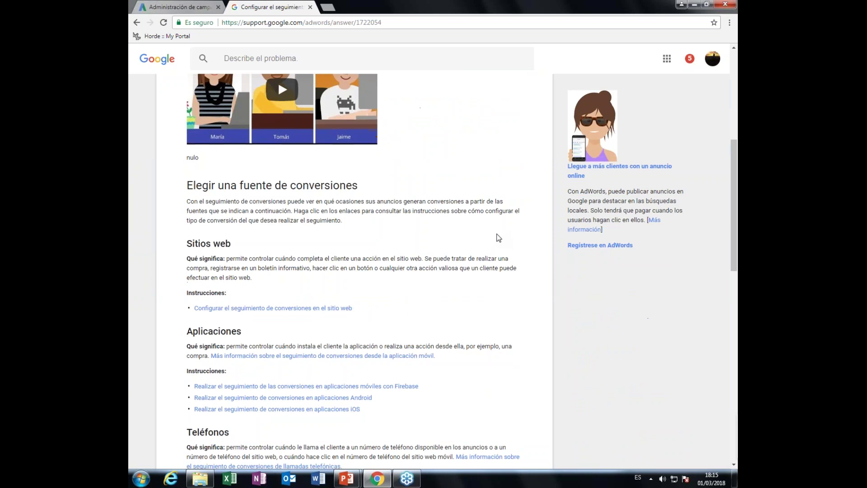
scroll(499, 238, down, 1)
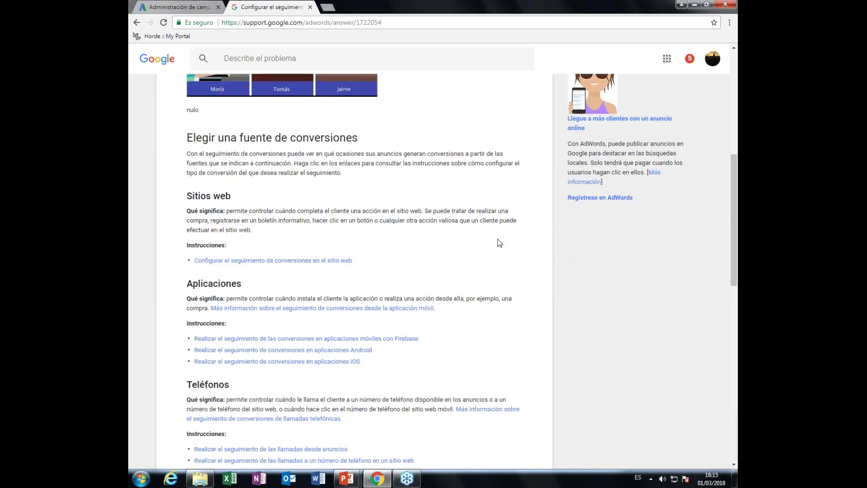
scroll(494, 239, down, 3)
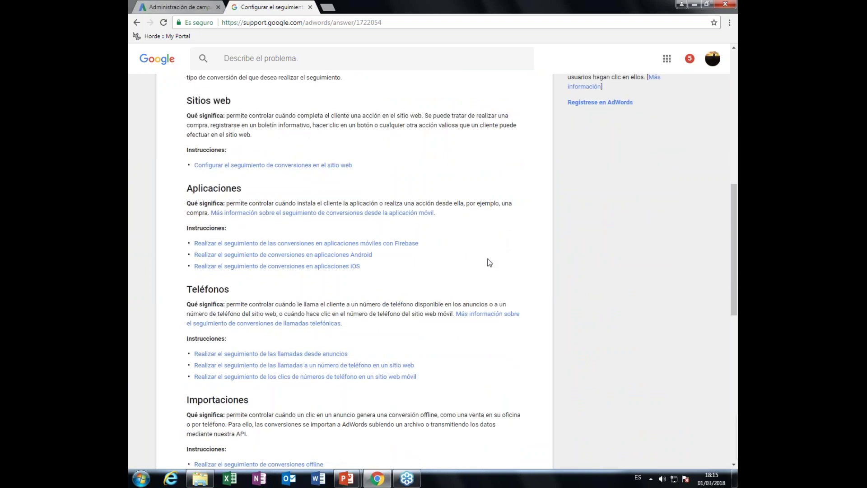
scroll(480, 265, down, 6)
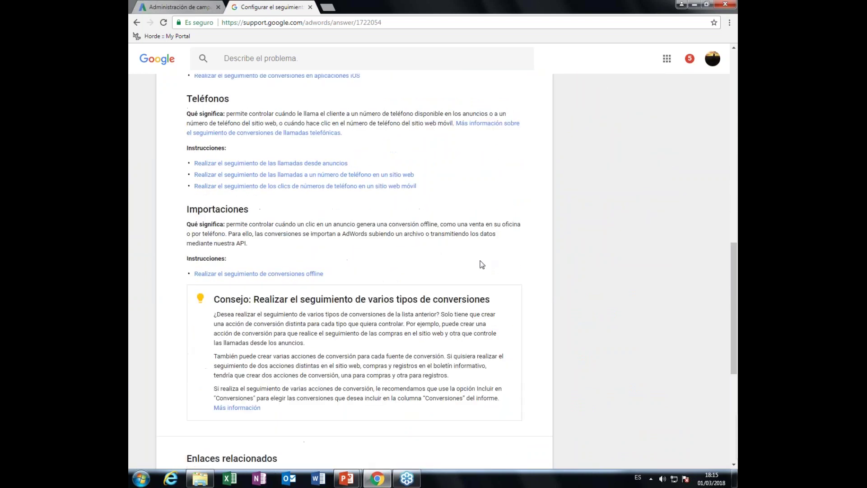
scroll(430, 302, down, 1)
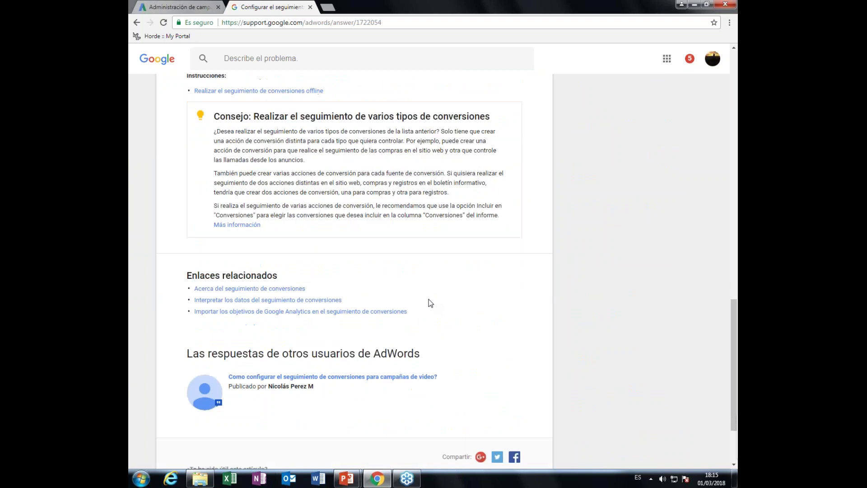
Switch to the AdWords campaign management page
key(alt+Tab)
key(alt+Tab)
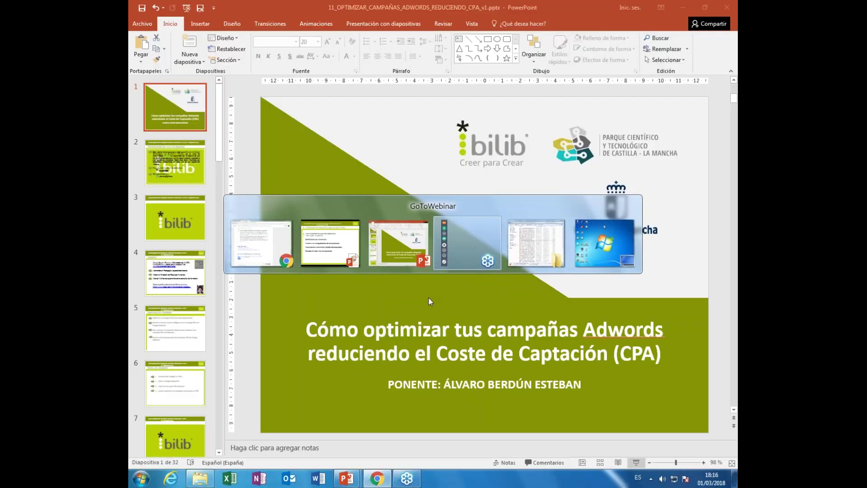
key(alt+shift+Tab)
key(alt+shift+Tab)
click(191, 11)
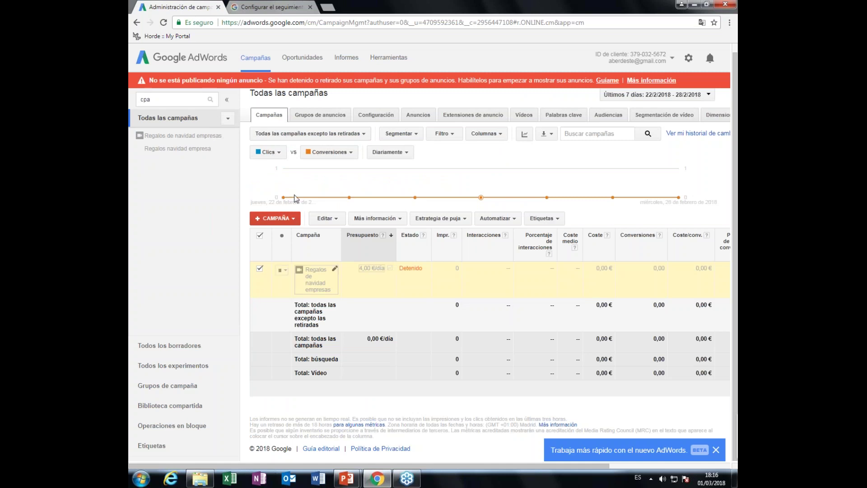
Open the campaign table's column editor and view the metrics available under Conversiones
click(494, 138)
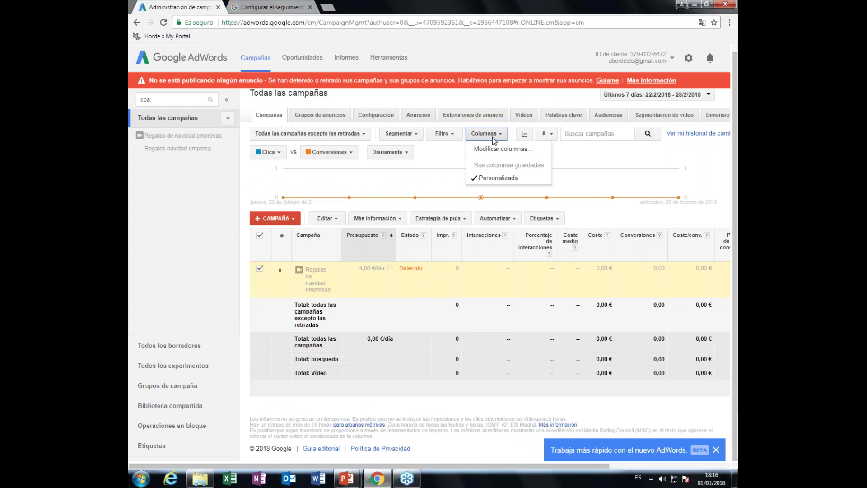
click(496, 148)
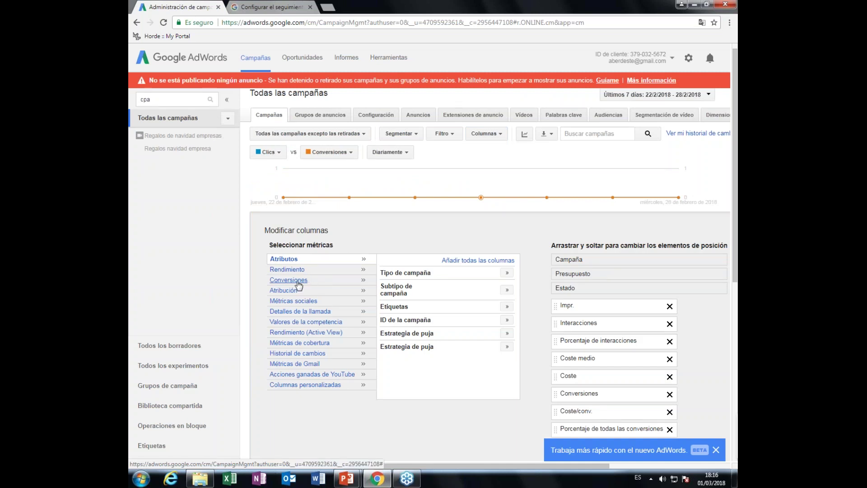
click(298, 281)
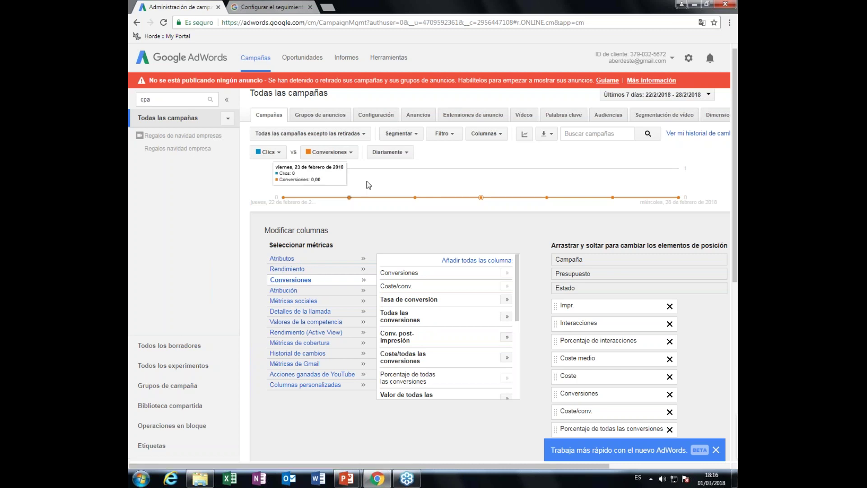
Dismiss the new AdWords promotion and leave the column editor for the Todas las campañas table
click(256, 57)
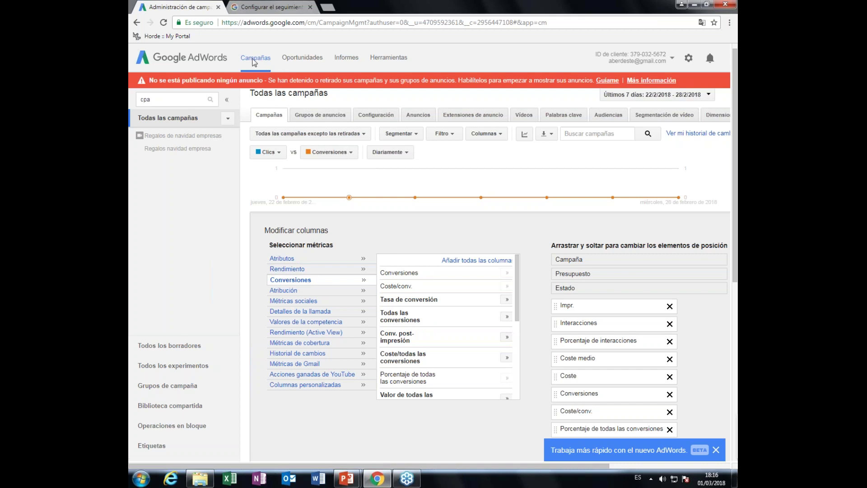
key(alt+Left)
click(137, 23)
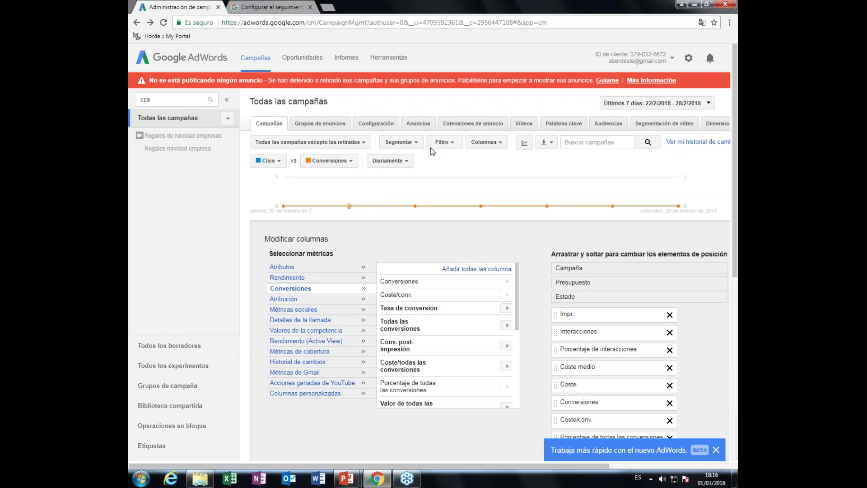
click(492, 143)
click(479, 192)
click(716, 450)
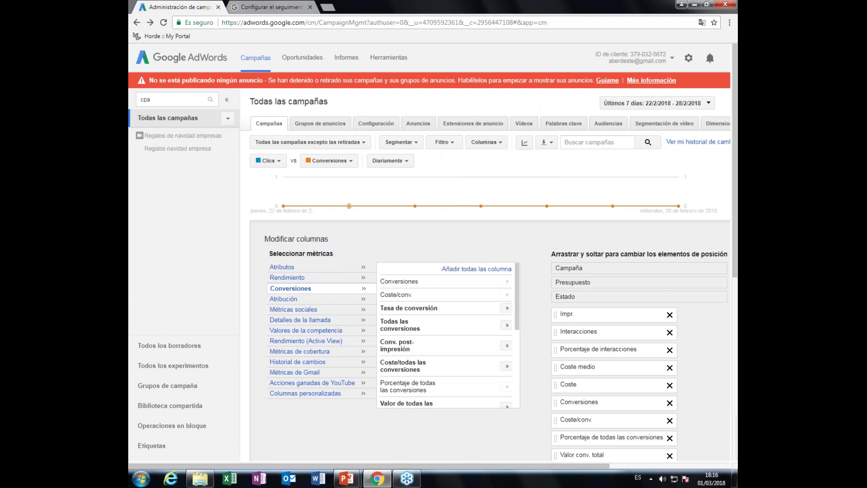
click(328, 129)
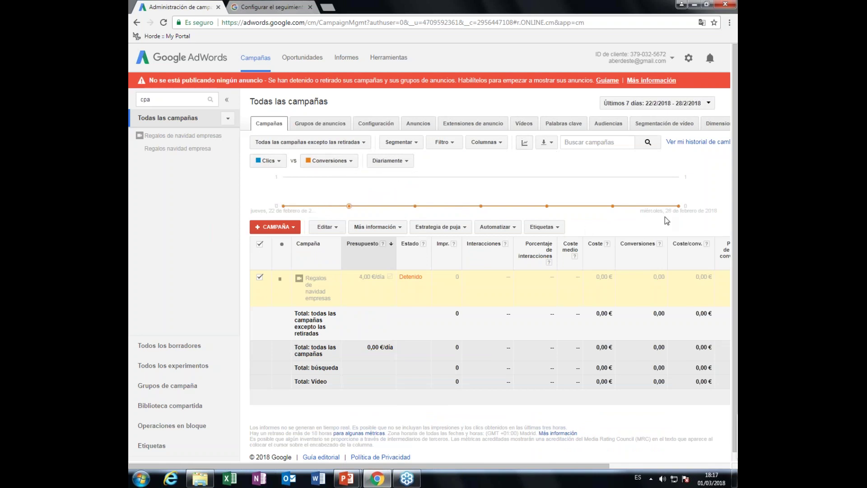
Set the chart's comparison metric to the attribution metric "Conversiones (modelo actual)"
click(334, 164)
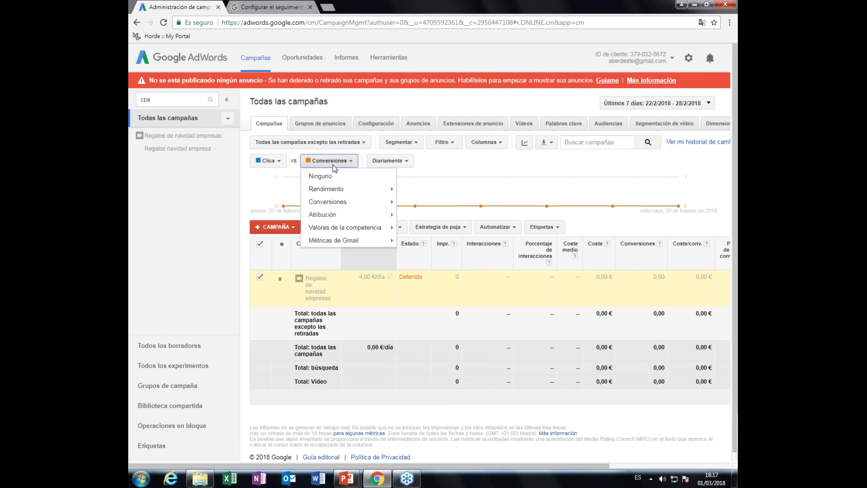
mouse_move(340, 190)
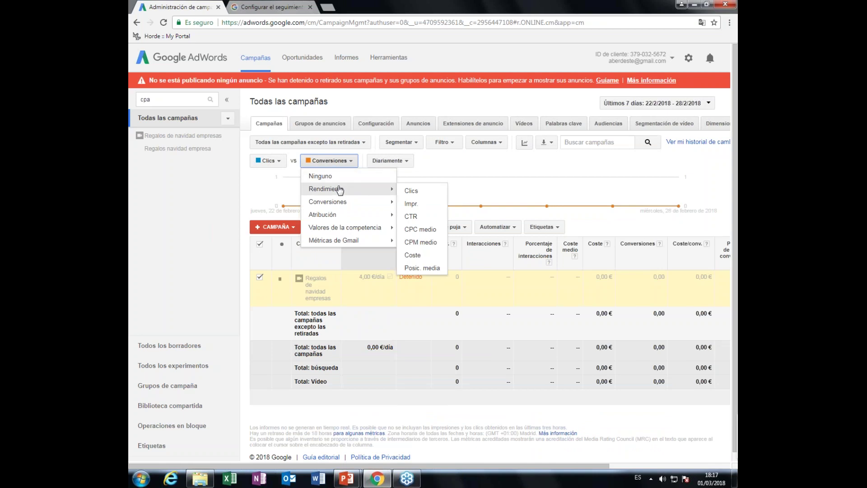
mouse_move(340, 216)
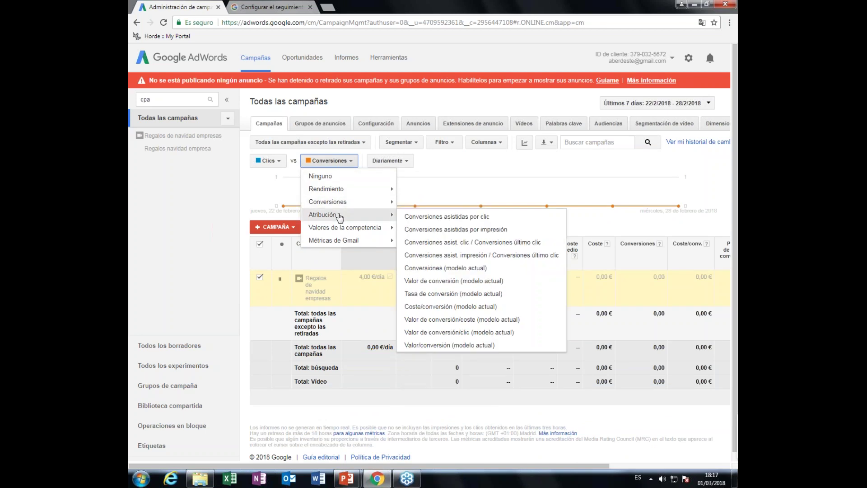
click(429, 269)
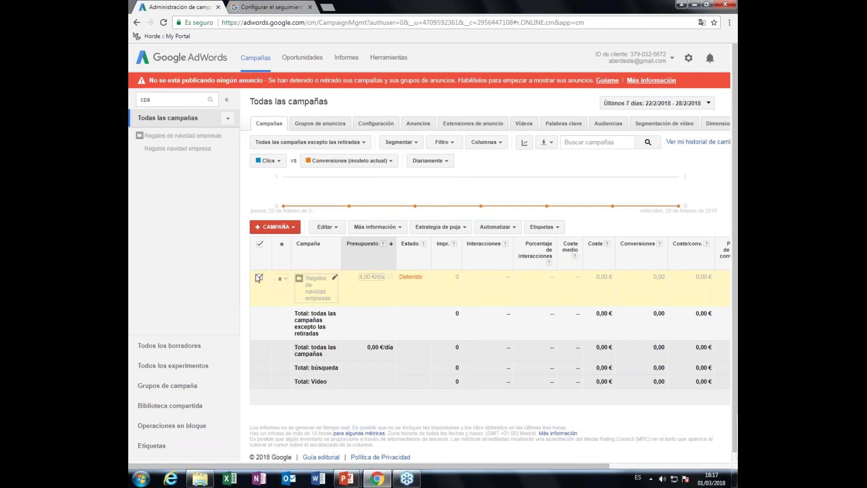
Open the campaign table's column editor and remove all the Conversiones metrics from the selected columns
click(502, 143)
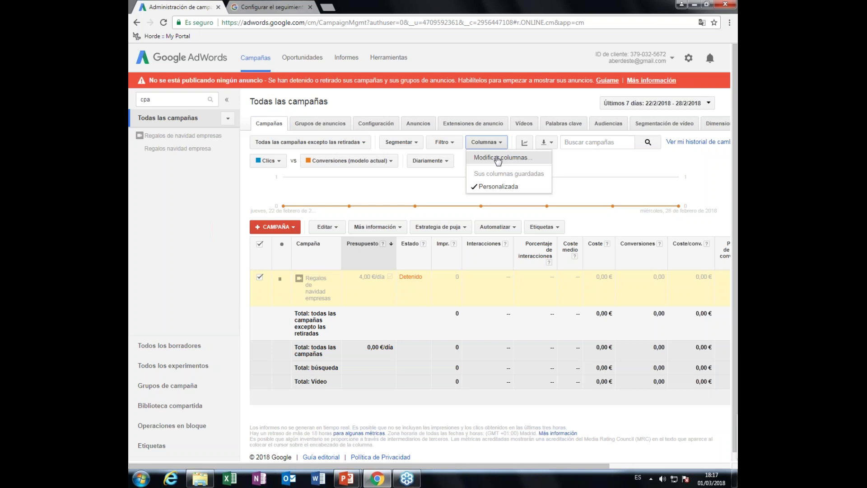
click(498, 158)
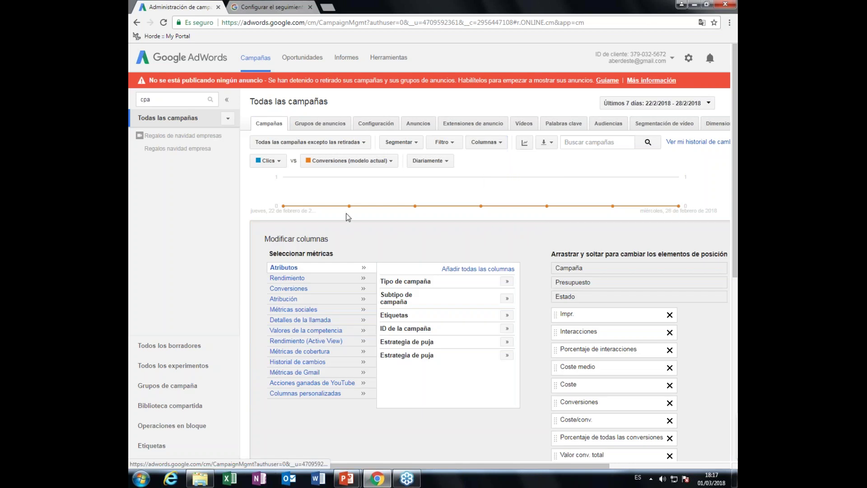
click(288, 290)
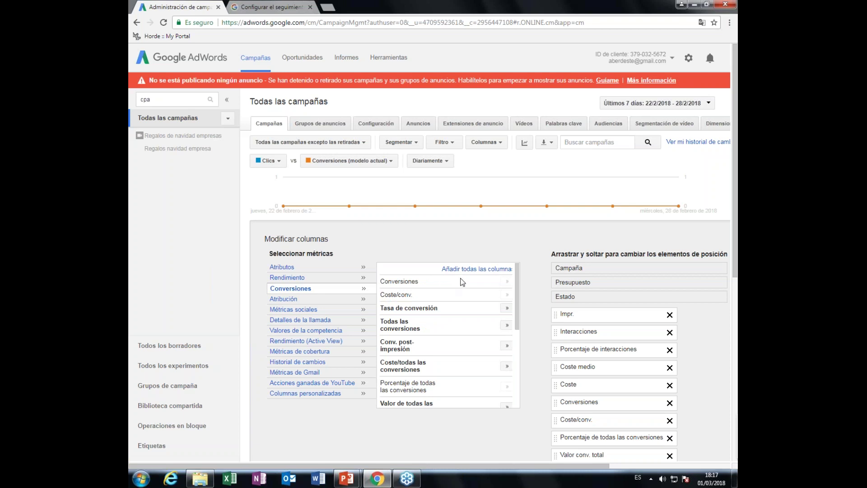
scroll(457, 286, down, 4)
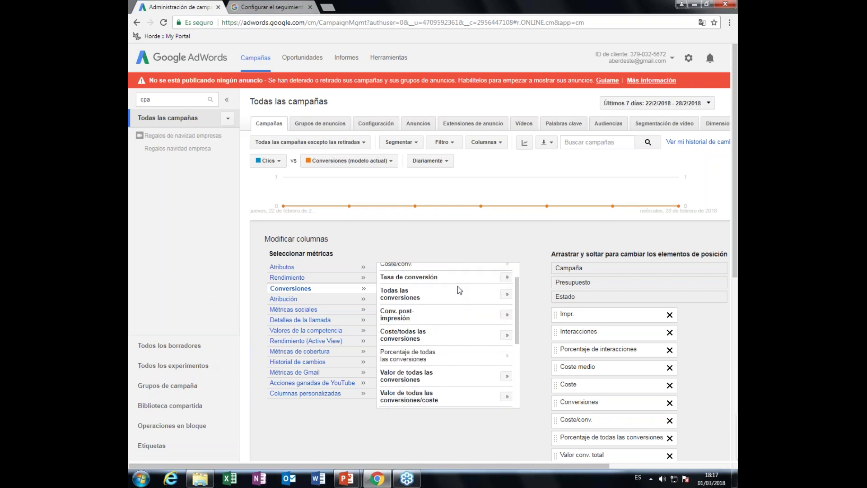
scroll(455, 289, up, 4)
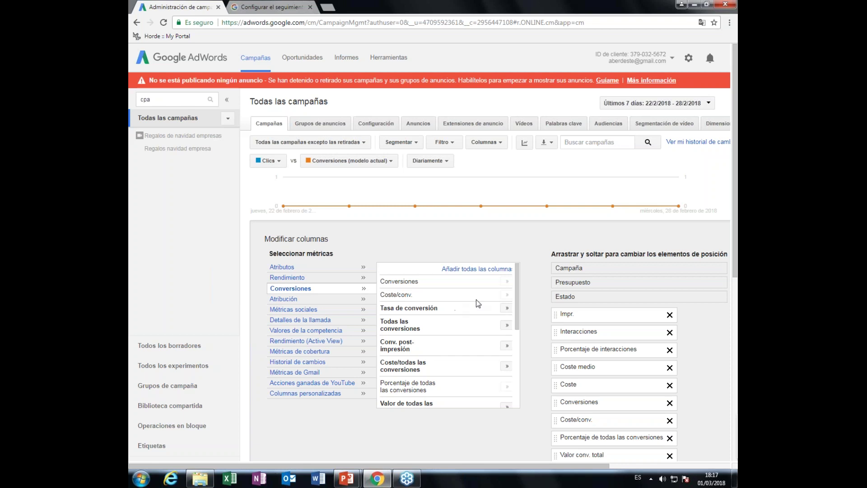
click(470, 271)
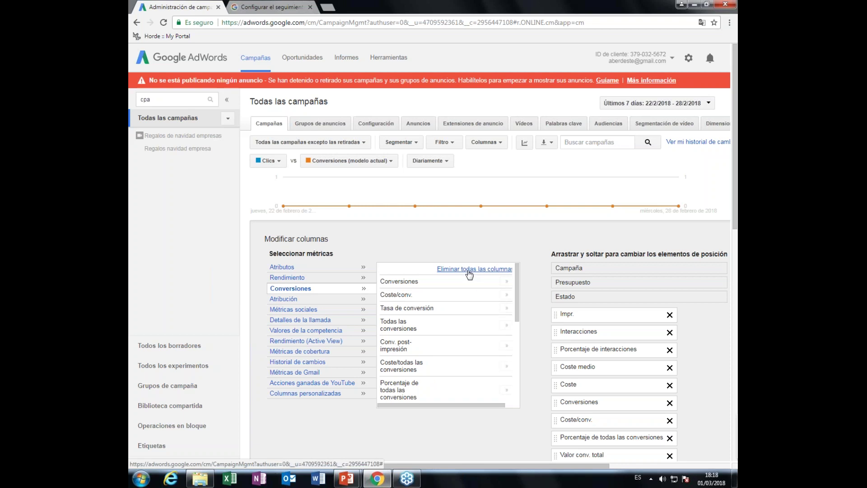
click(469, 271)
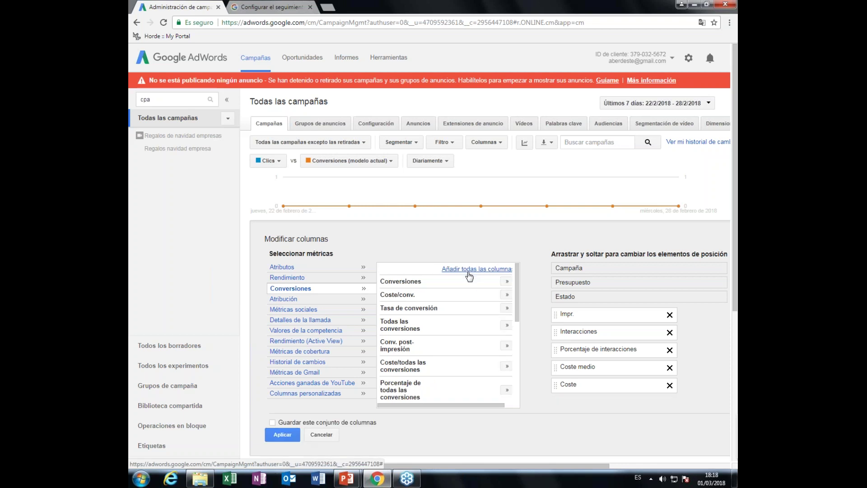
Add the Conversiones, Coste/conv., Tasa de conversión and Todas las conversiones metrics to the selected columns
click(508, 282)
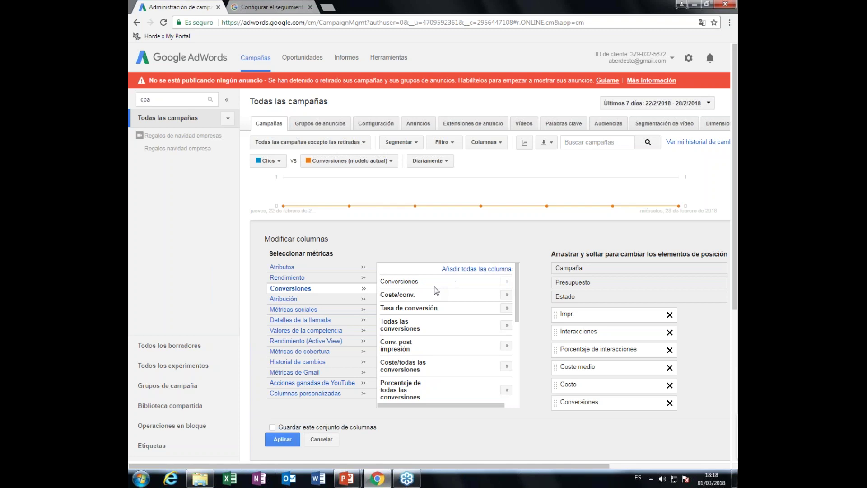
click(502, 281)
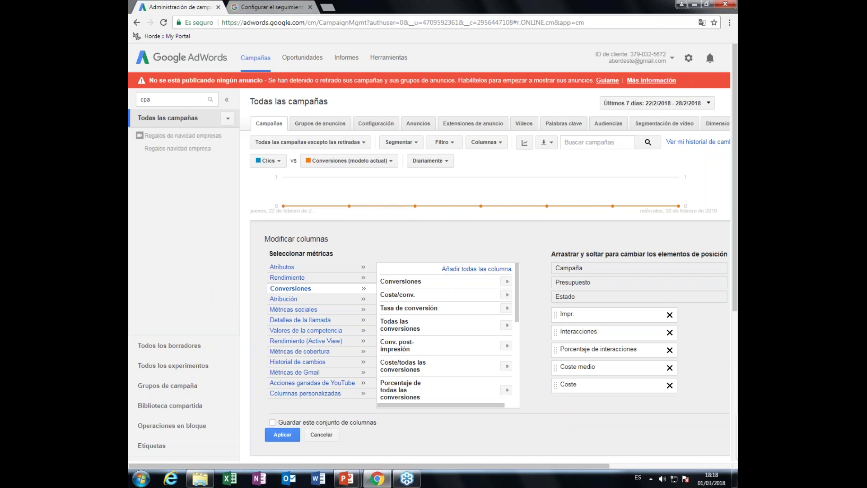
click(506, 282)
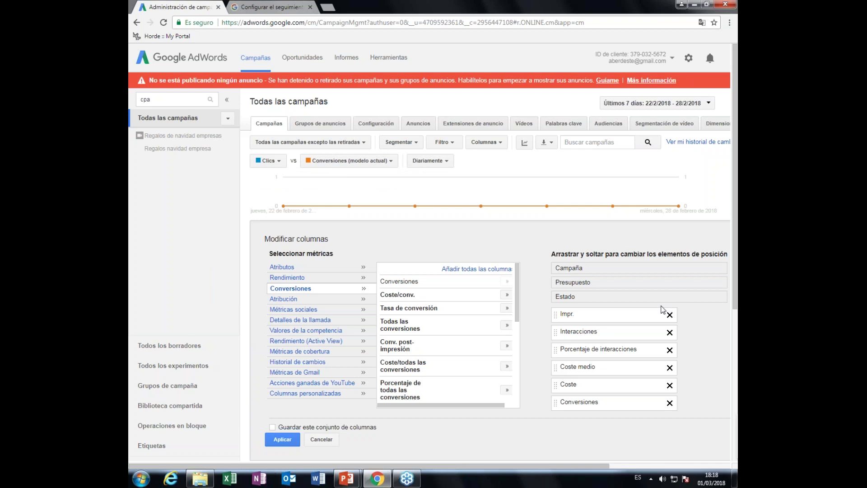
click(508, 294)
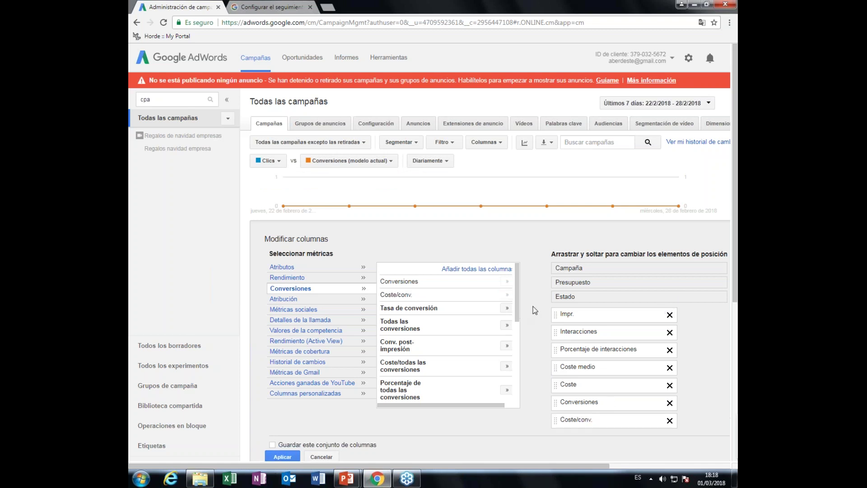
click(507, 308)
click(507, 326)
Add the Conversiones multidispositivo metric and apply the modified column set to the campaign table
scroll(519, 337, down, 2)
scroll(491, 344, down, 4)
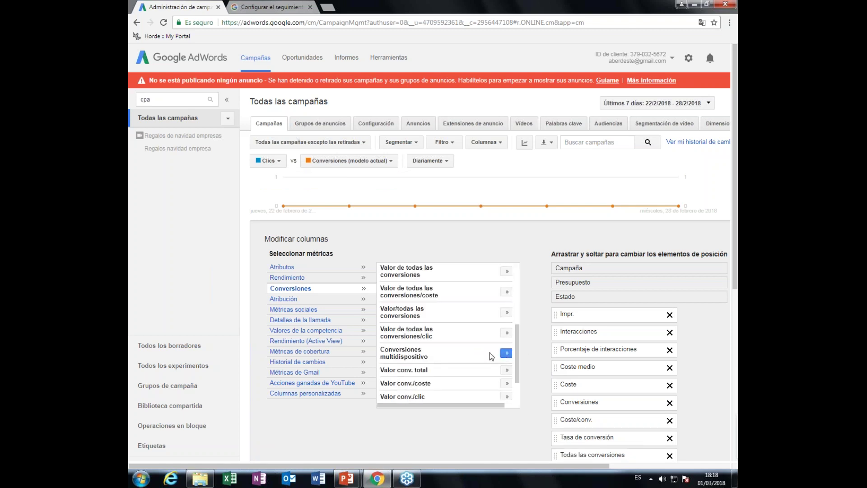
click(506, 355)
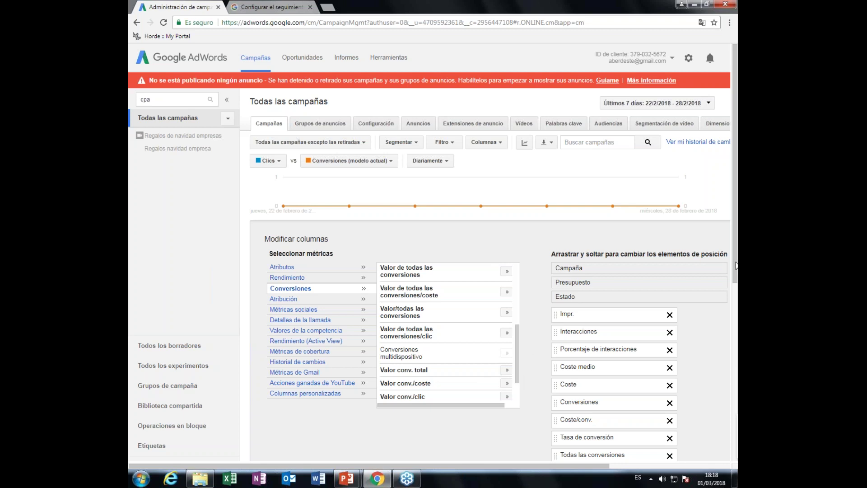
drag(736, 266, 737, 380)
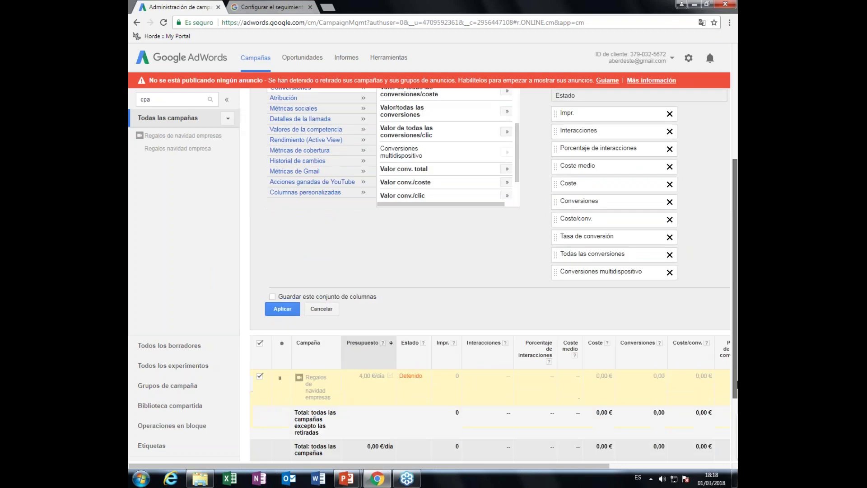
click(293, 307)
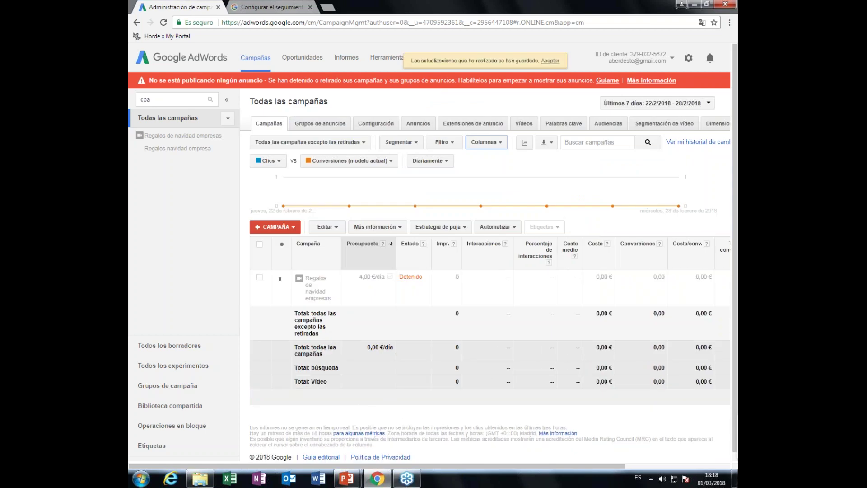
Examine the conversion columns across the Todas las campañas table and switch to the PowerPoint slide show
drag(413, 468, 513, 478)
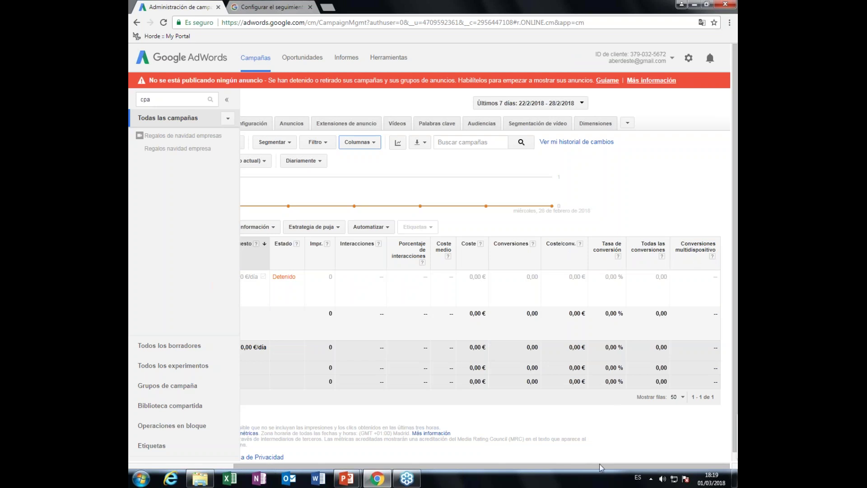
drag(601, 468, 470, 464)
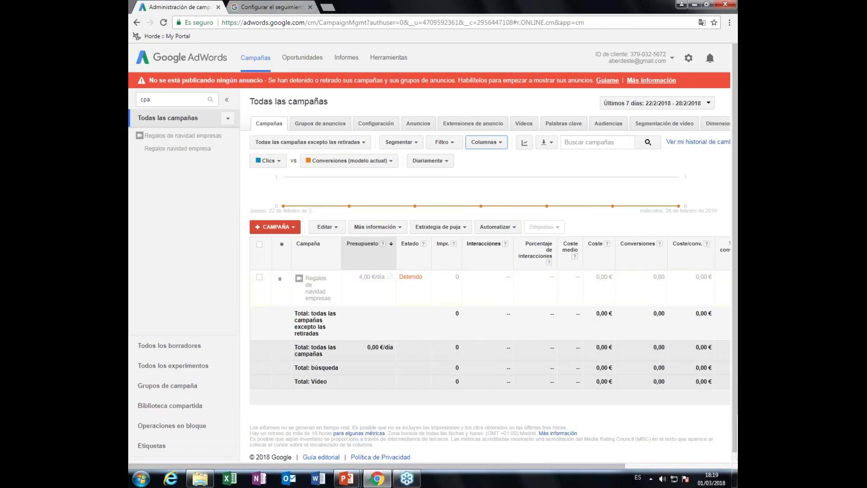
key(alt+Tab)
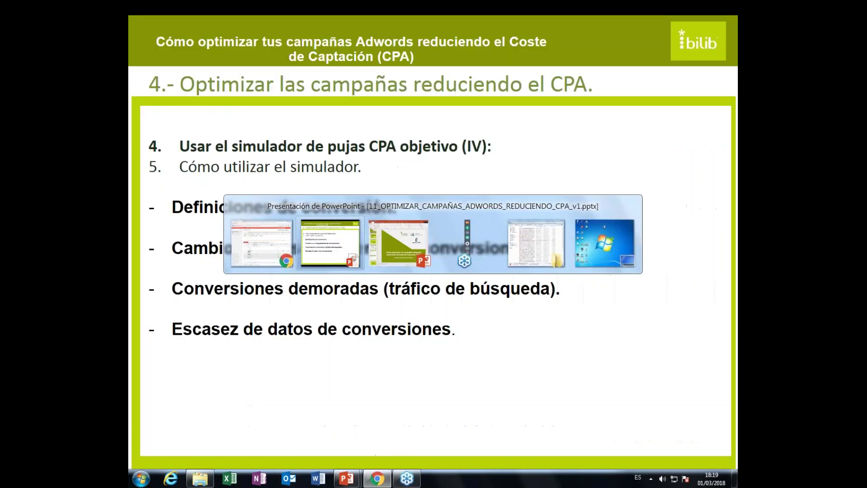